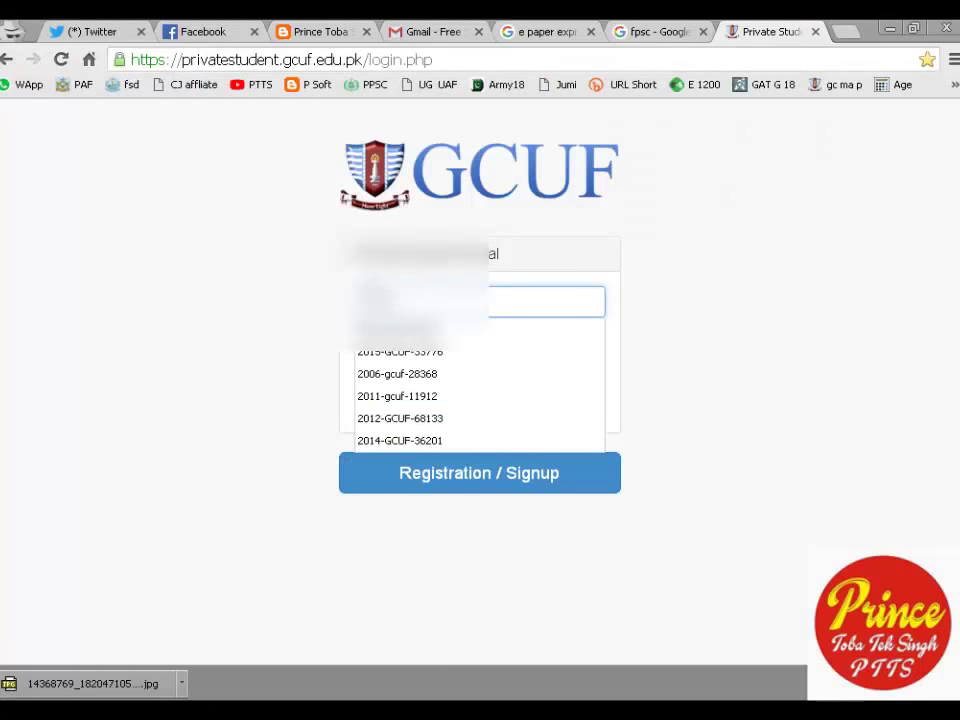
Dismiss the username autocomplete on the GCUF private student login page.
{"action": "key", "text": "Escape"}
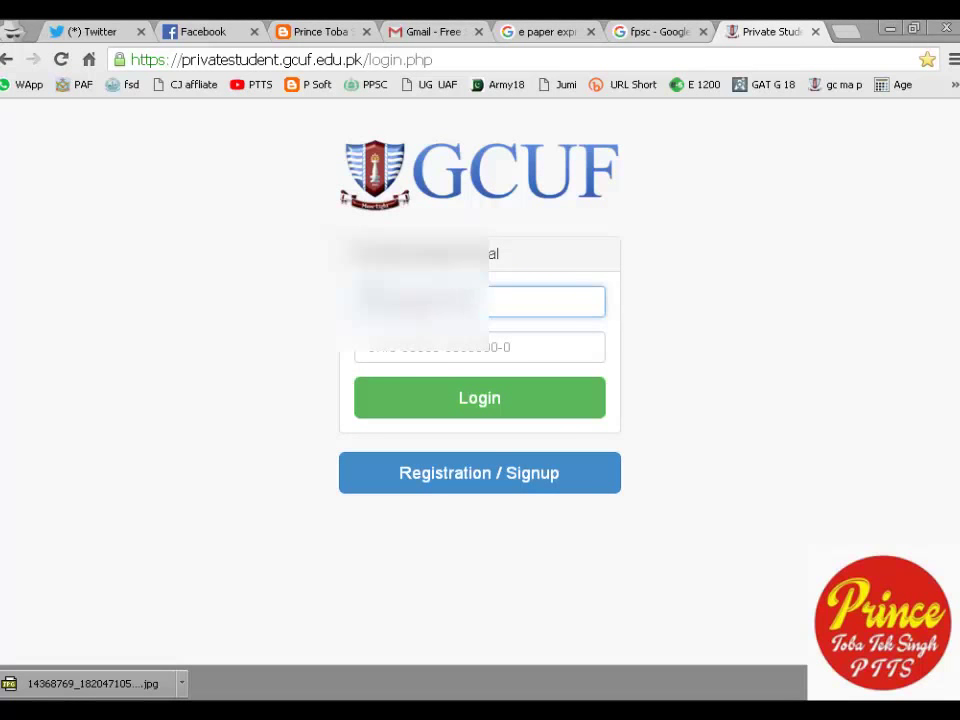
Log in to the portal with the student's username and CNIC number as password.
{"action": "key", "text": "ctrl+v"}
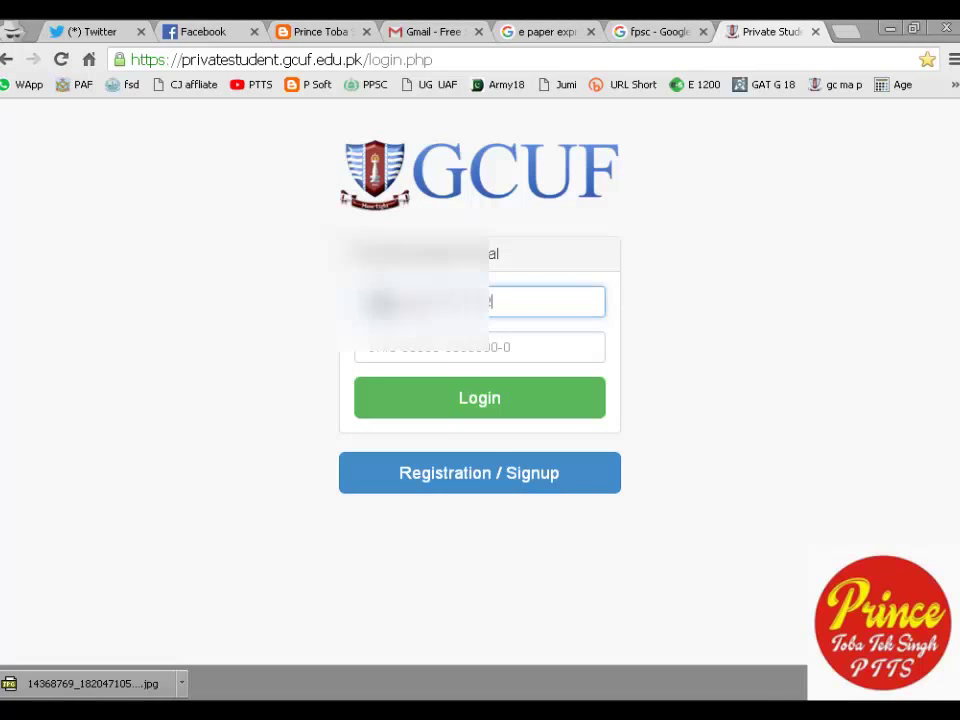
{"action": "left_click", "coordinate": [391, 356]}
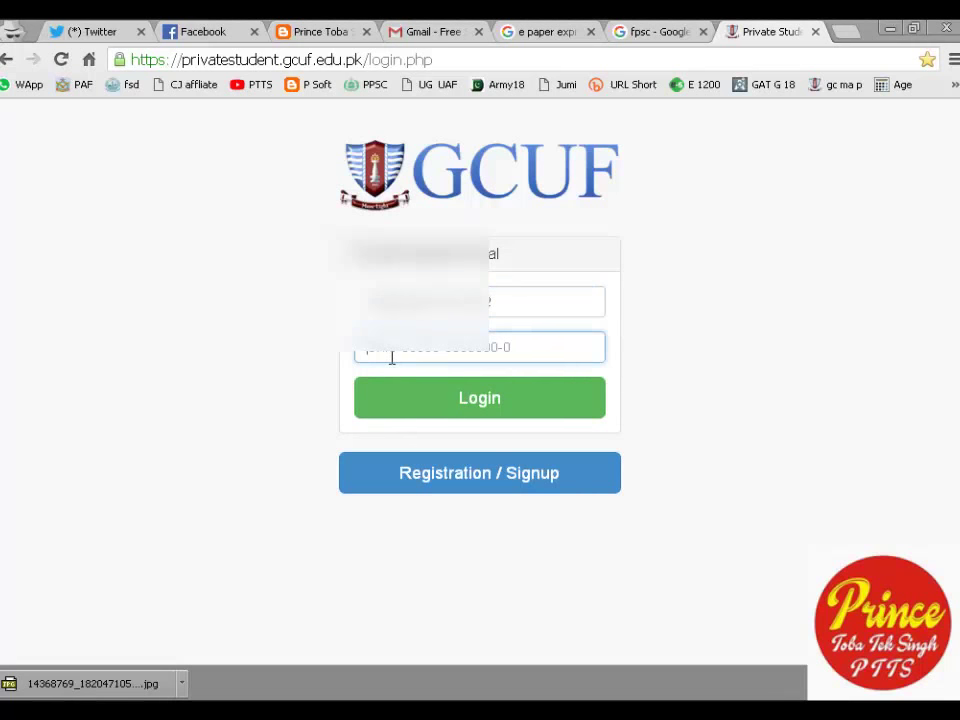
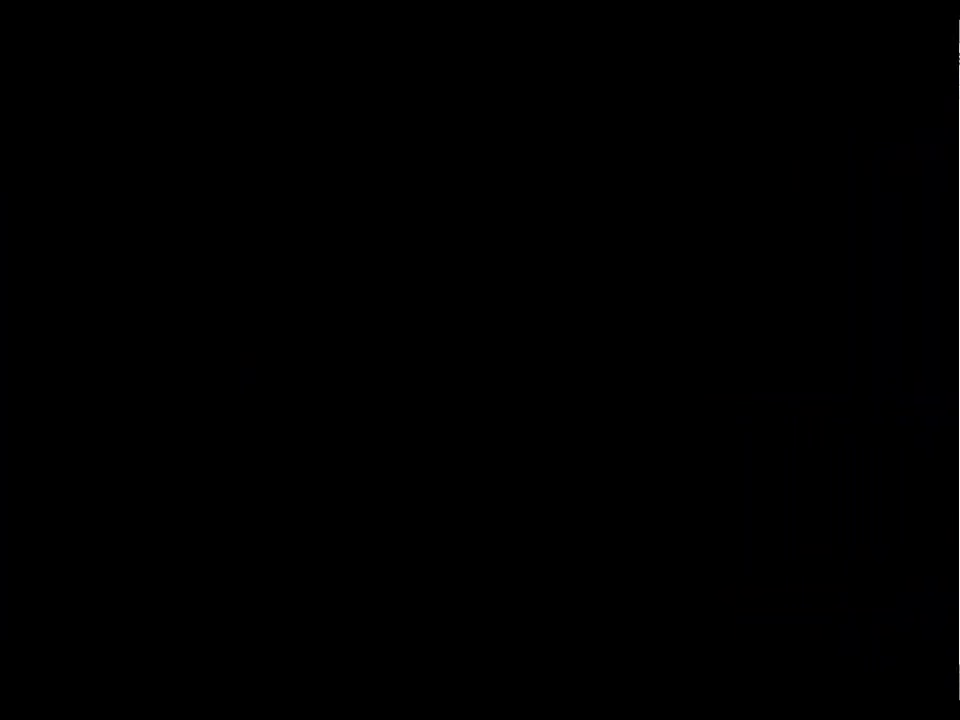
{"action": "left_click", "coordinate": [403, 392]}
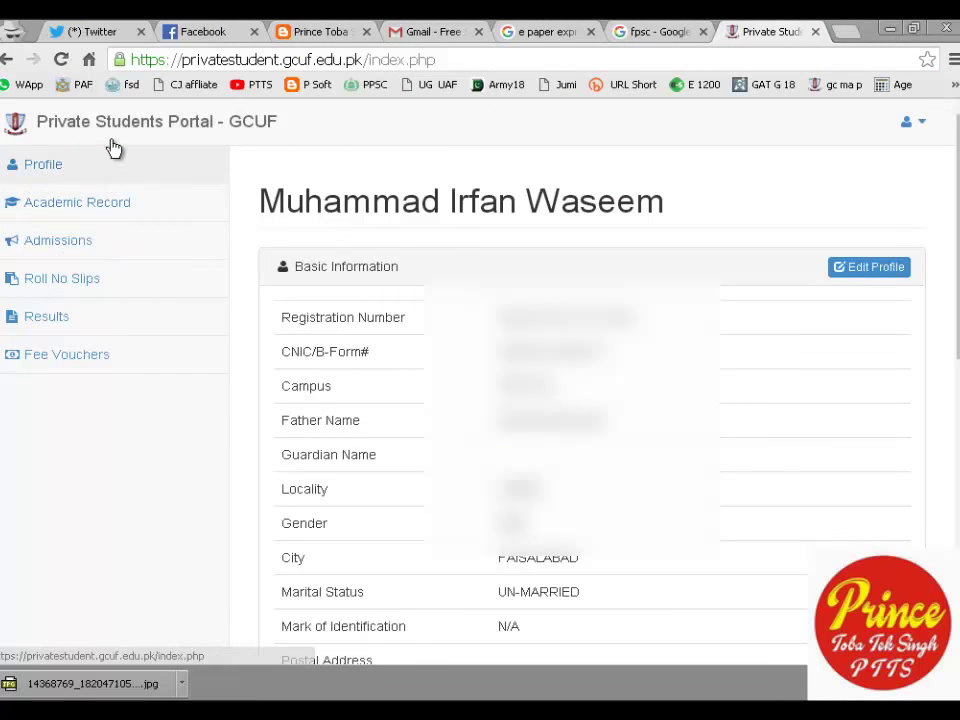
Go to the Admissions page from the portal sidebar.
{"action": "left_click", "coordinate": [162, 264]}
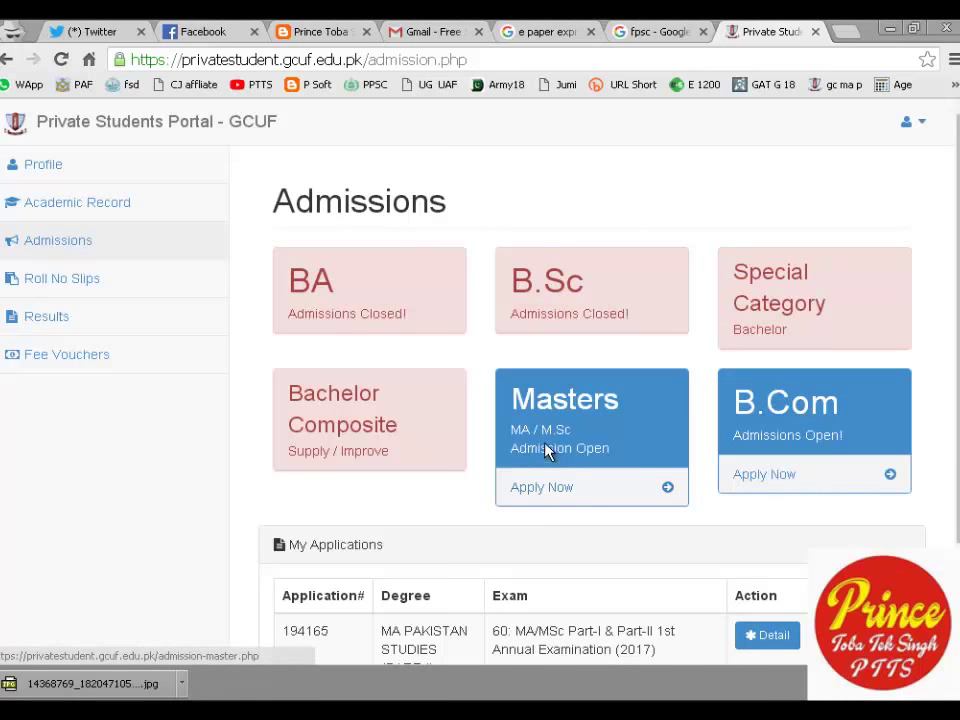
Start a new Masters application and set its exam city to TOBA TEK SINGH.
{"action": "left_click", "coordinate": [532, 503]}
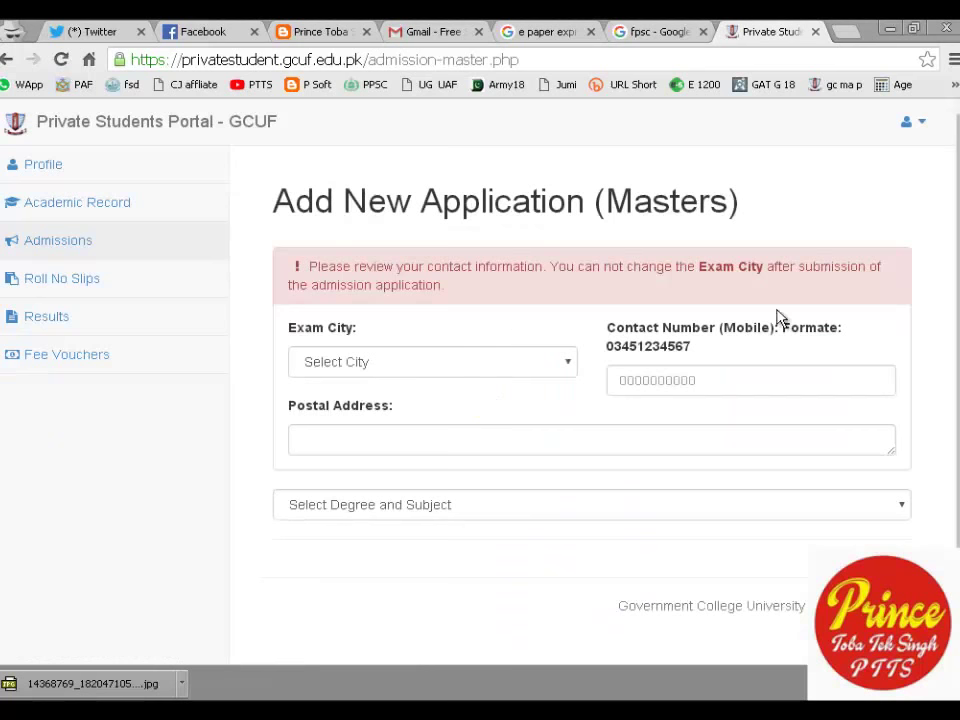
{"action": "left_click", "coordinate": [430, 368]}
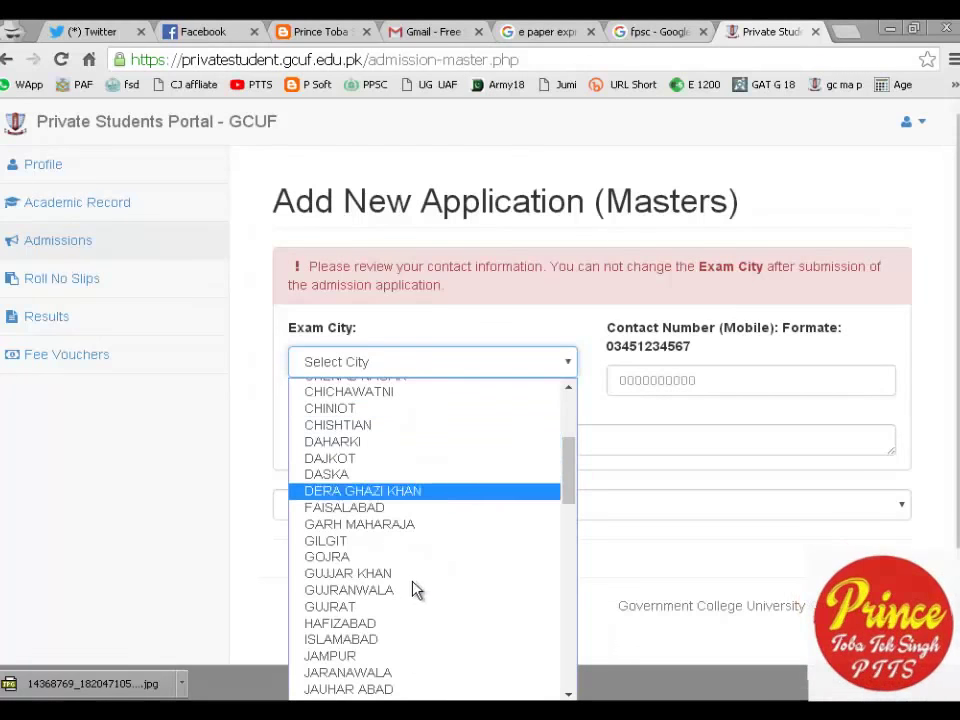
{"action": "scroll", "coordinate": [416, 589], "scroll_direction": "down", "scroll_amount": 15}
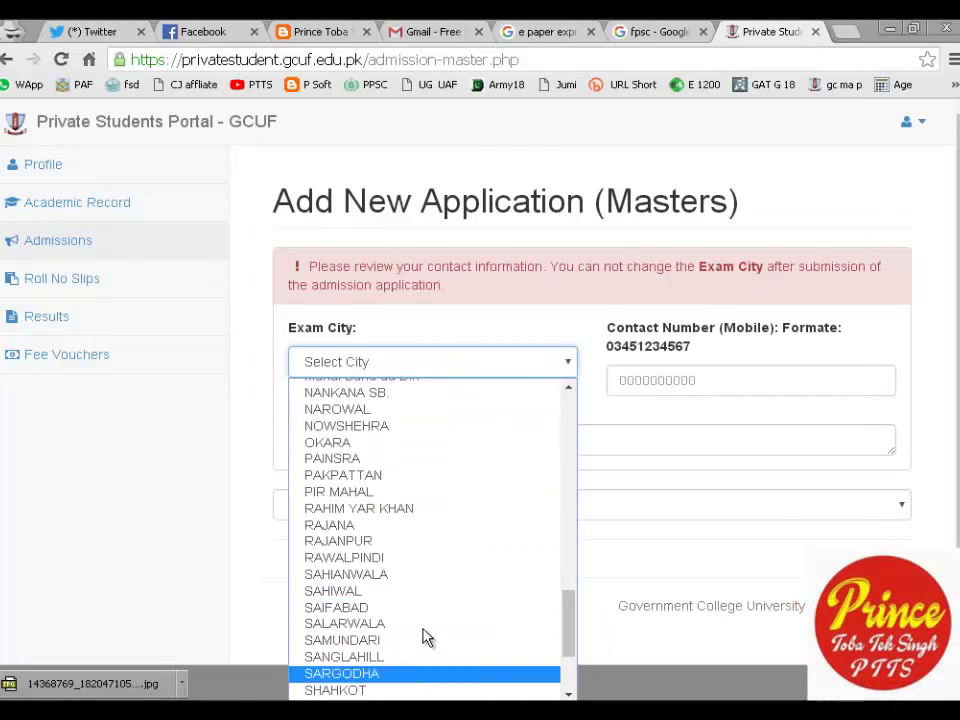
{"action": "scroll", "coordinate": [421, 640], "scroll_direction": "down", "scroll_amount": 3}
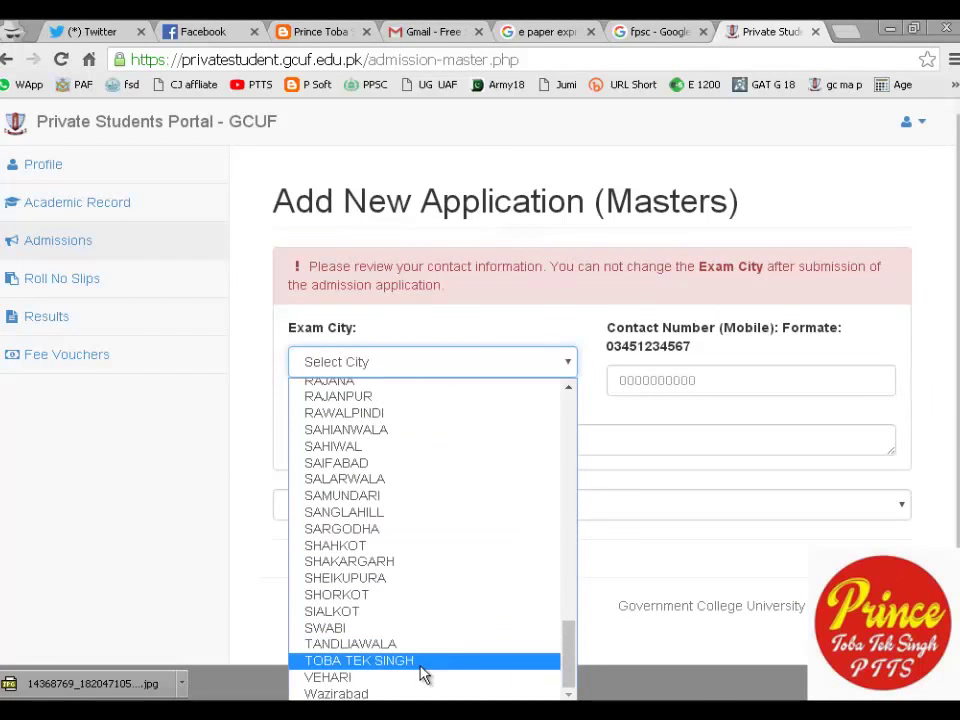
{"action": "left_click", "coordinate": [419, 661]}
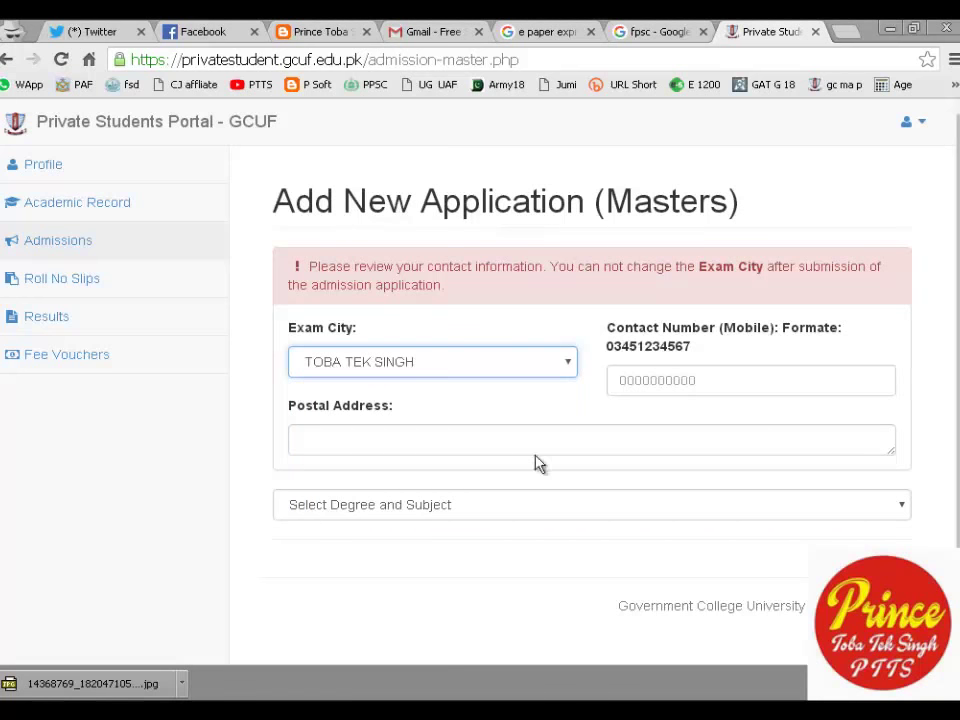
{"action": "left_click", "coordinate": [300, 254]}
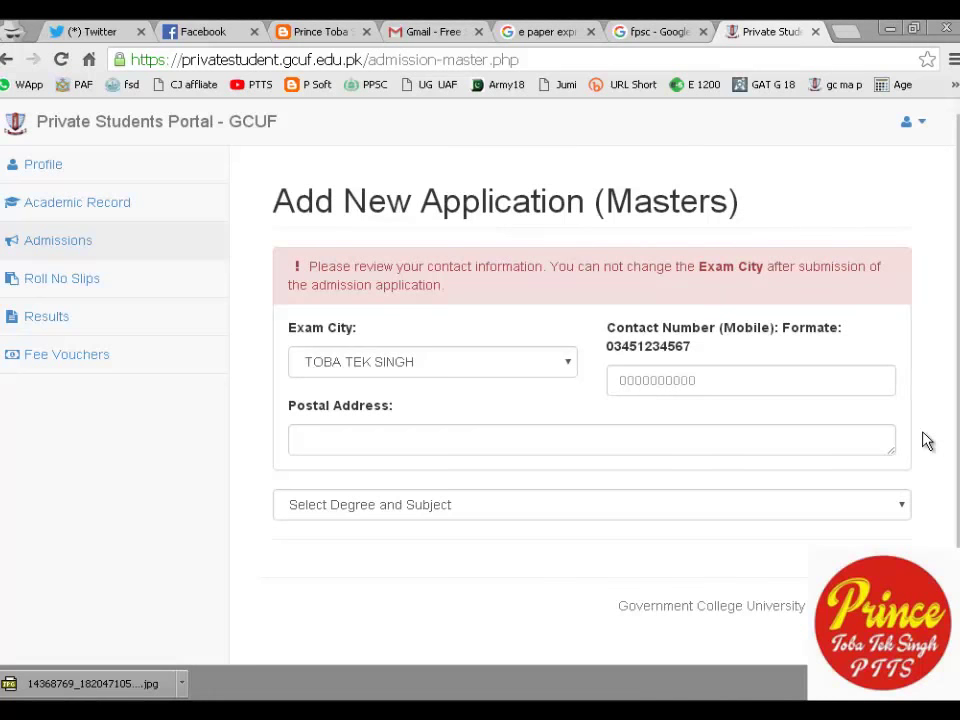
Enter the applicant's contact number and postal address in the Masters application form.
{"action": "key", "text": "Tab"}
{"action": "key", "text": "Tab"}
{"action": "key", "text": "Tab"}
{"action": "key", "text": "Tab"}
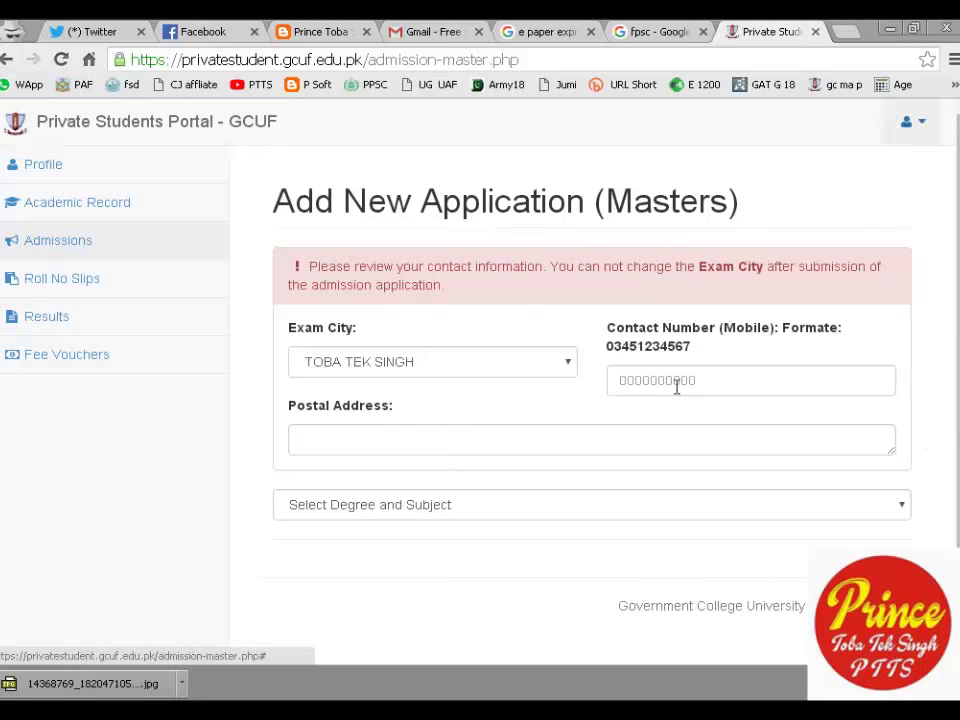
{"action": "key", "text": "Tab"}
{"action": "key", "text": "Tab"}
{"action": "key", "text": "Tab"}
{"action": "key", "text": "Tab"}
{"action": "key", "text": "Tab"}
{"action": "key", "text": "Tab"}
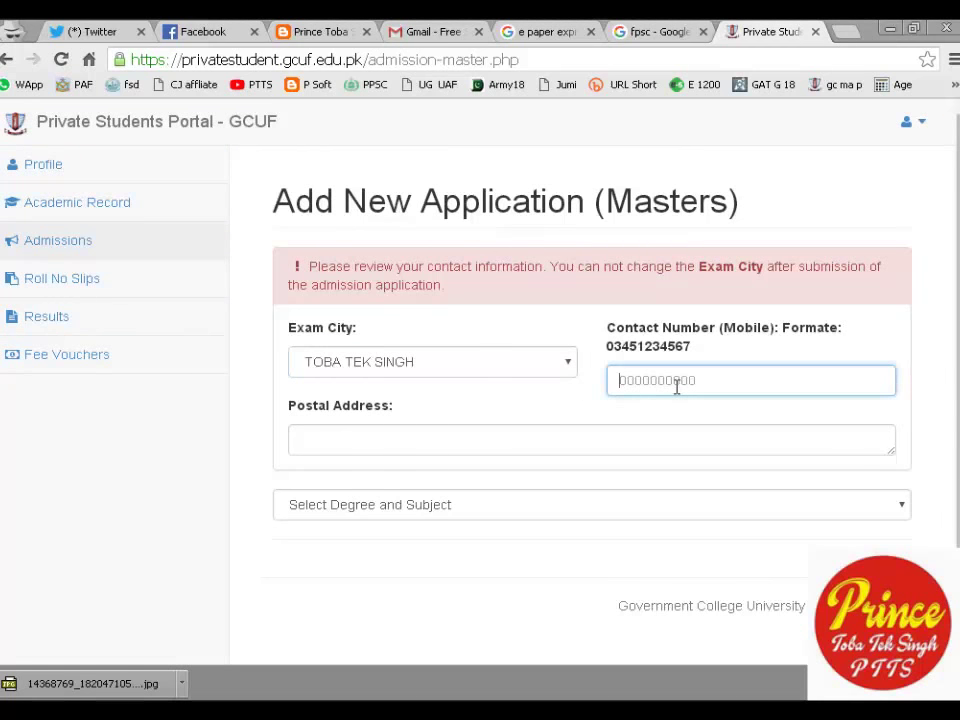
{"action": "type", "text": "03"}
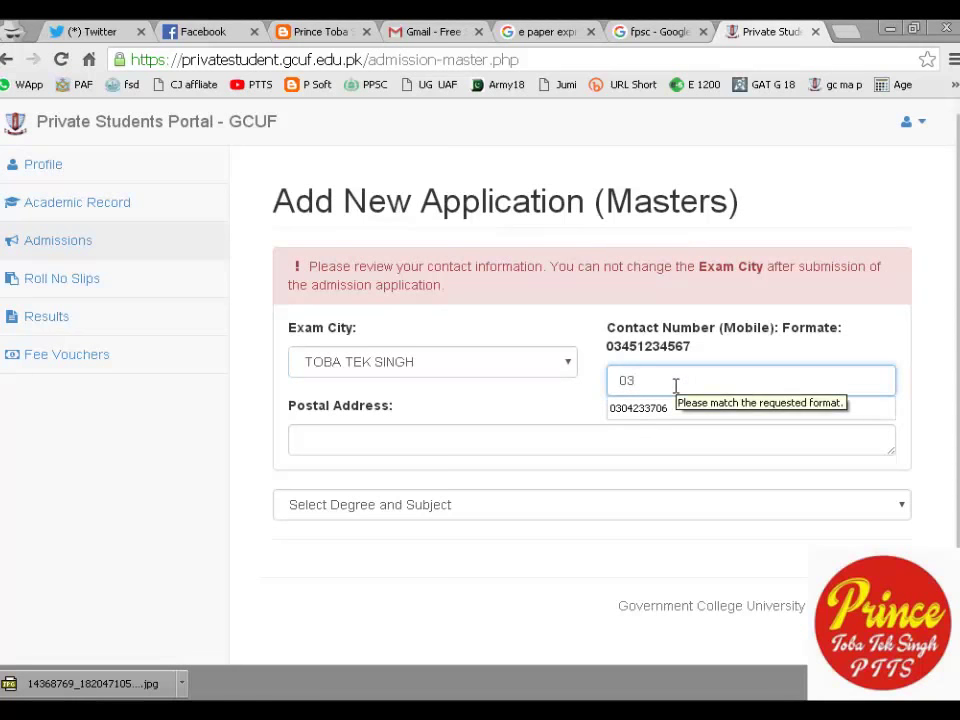
{"action": "type", "text": "33"}
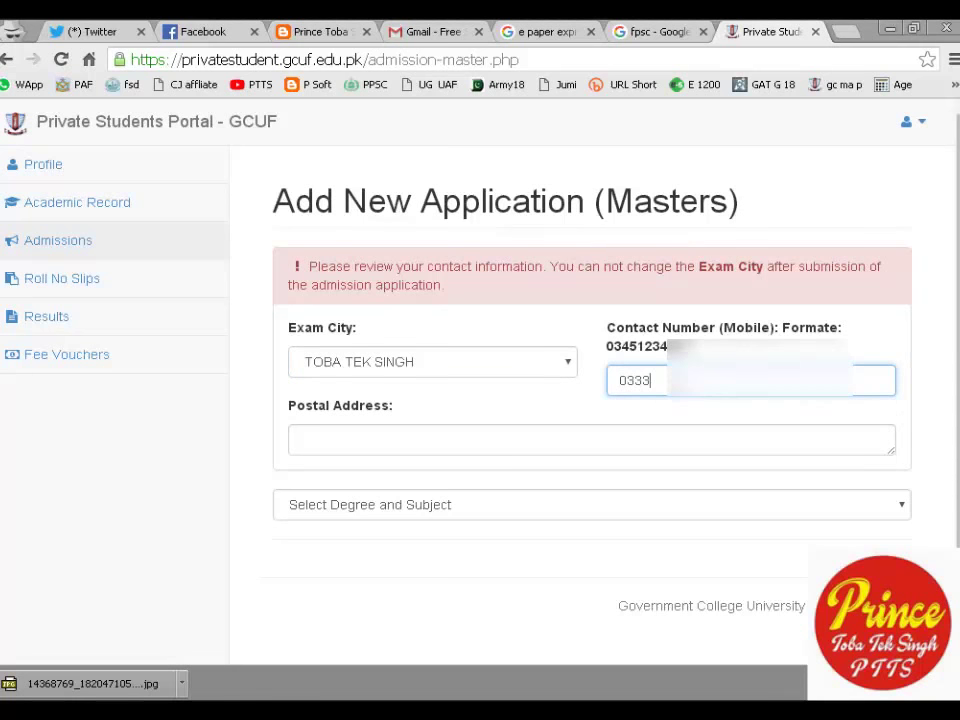
{"action": "type", "text": "68"}
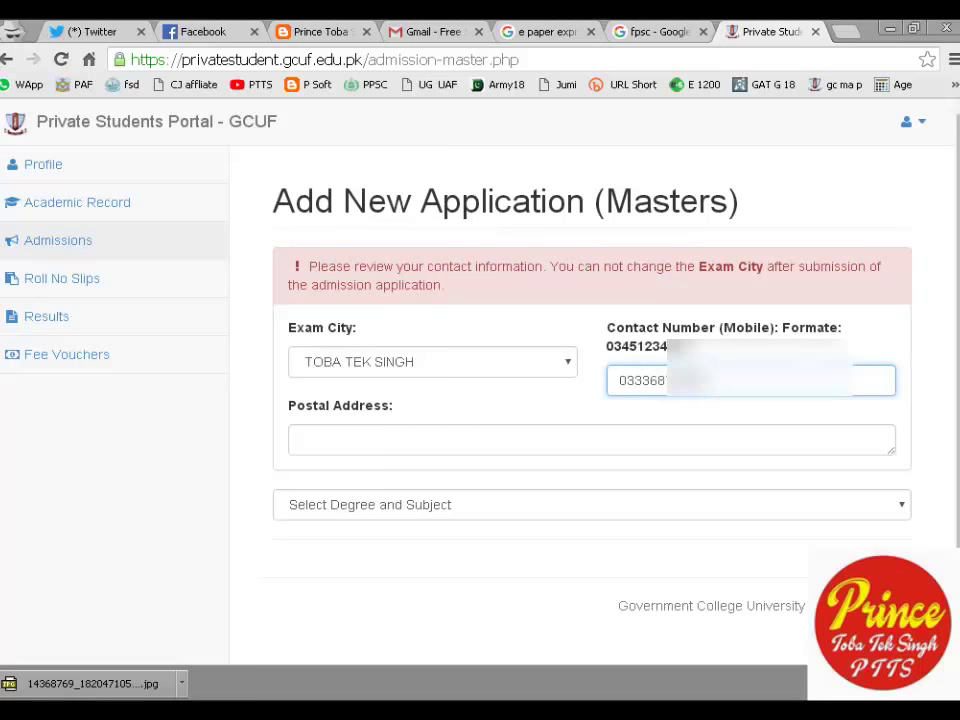
{"action": "left_click", "coordinate": [320, 439]}
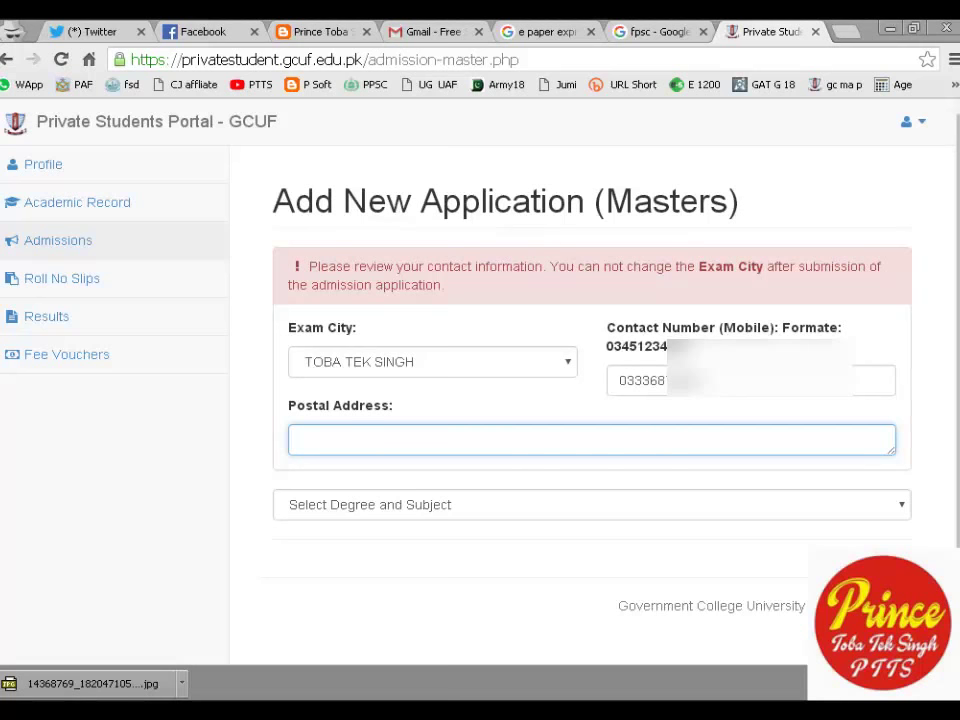
{"action": "type", "text": "ho"}
{"action": "key", "text": "BackSpace"}
{"action": "key", "text": "BackSpace"}
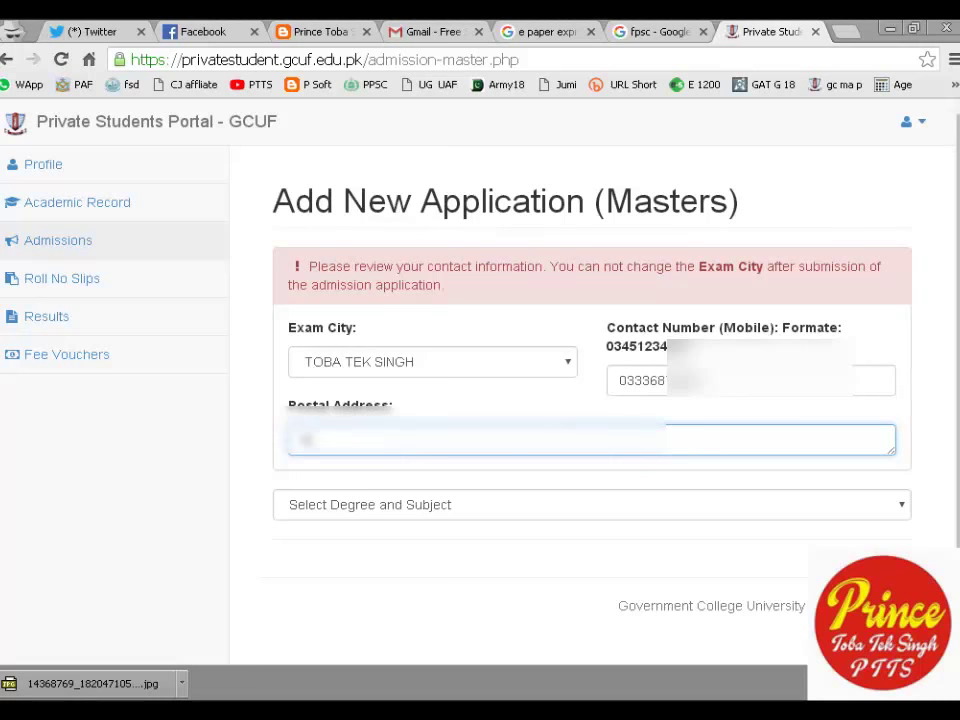
{"action": "type", "text": "ho"}
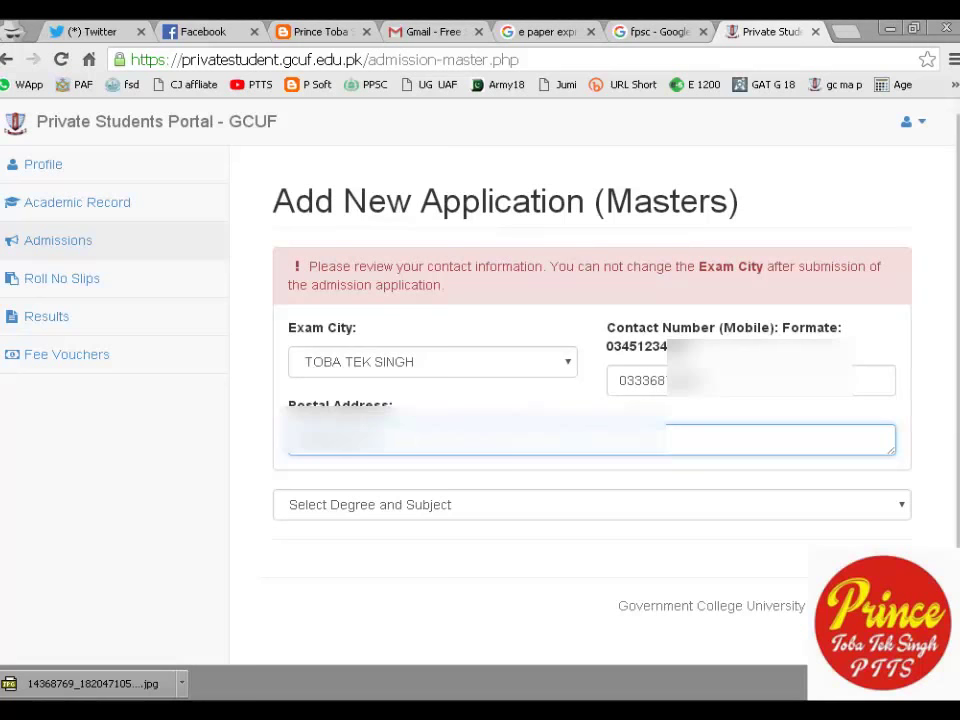
{"action": "type", "text": "us"}
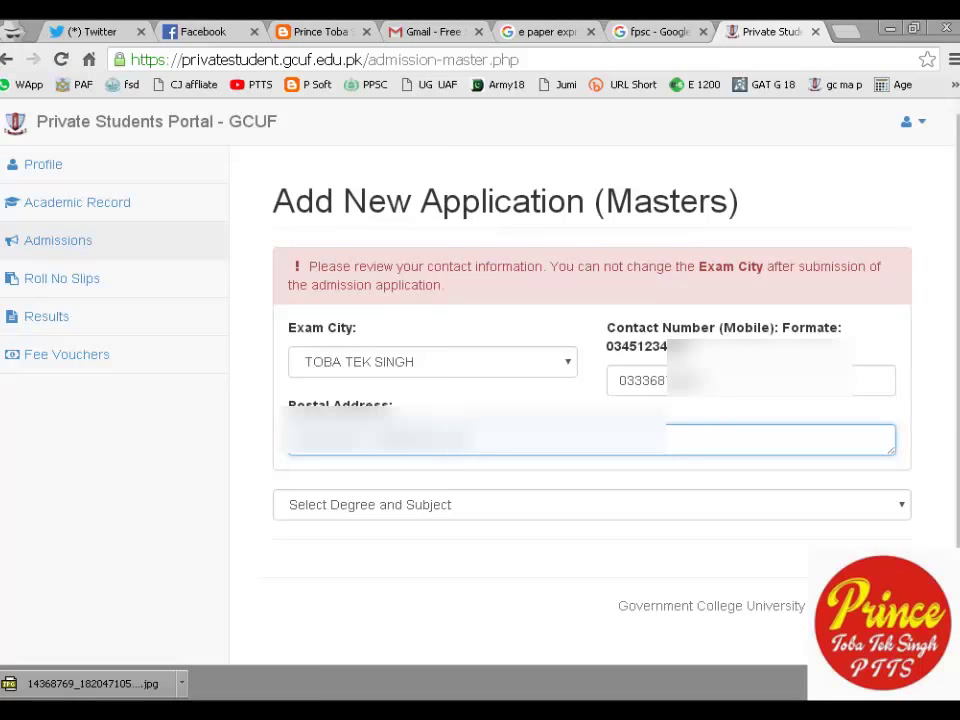
{"action": "type", "text": "e"}
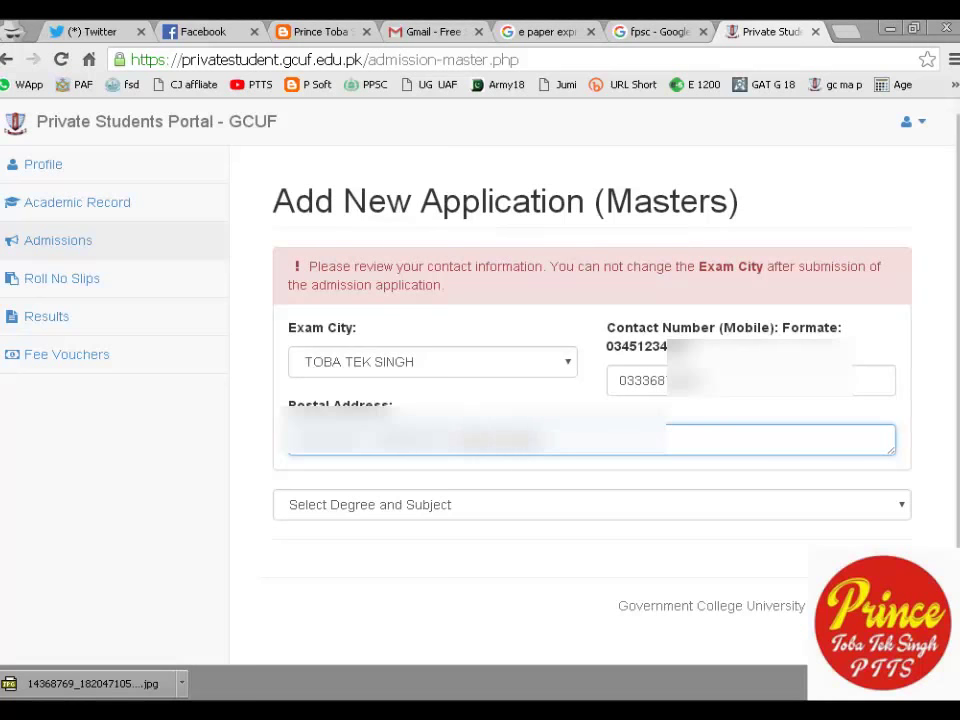
{"action": "type", "text": "e"}
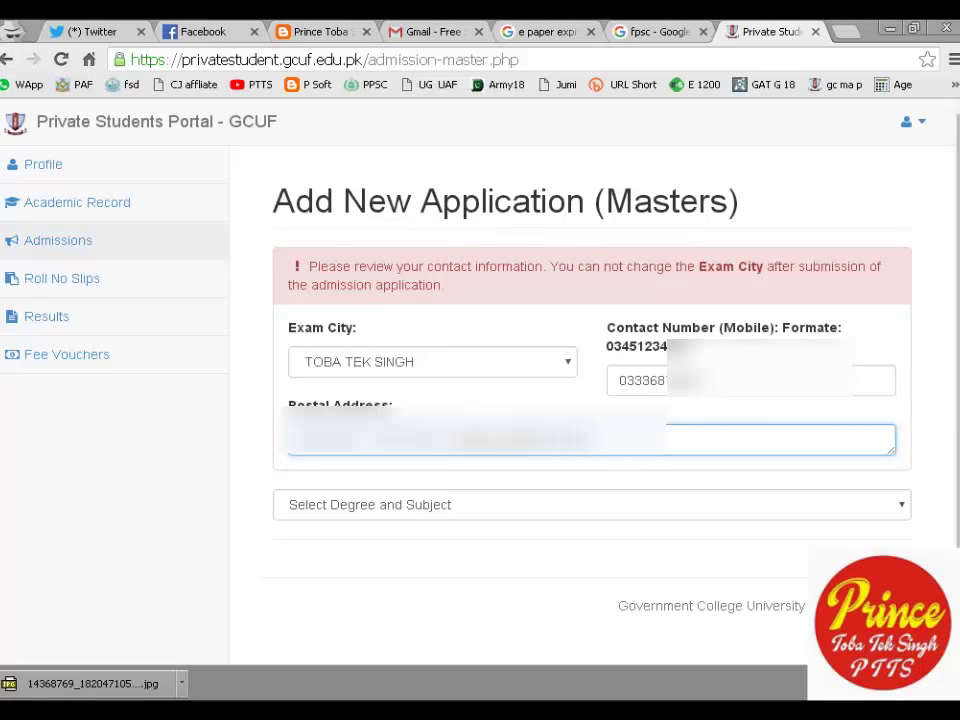
{"action": "type", "text": "ab"}
{"action": "type", "text": "r"}
{"action": "type", "text": "ek Singh"}
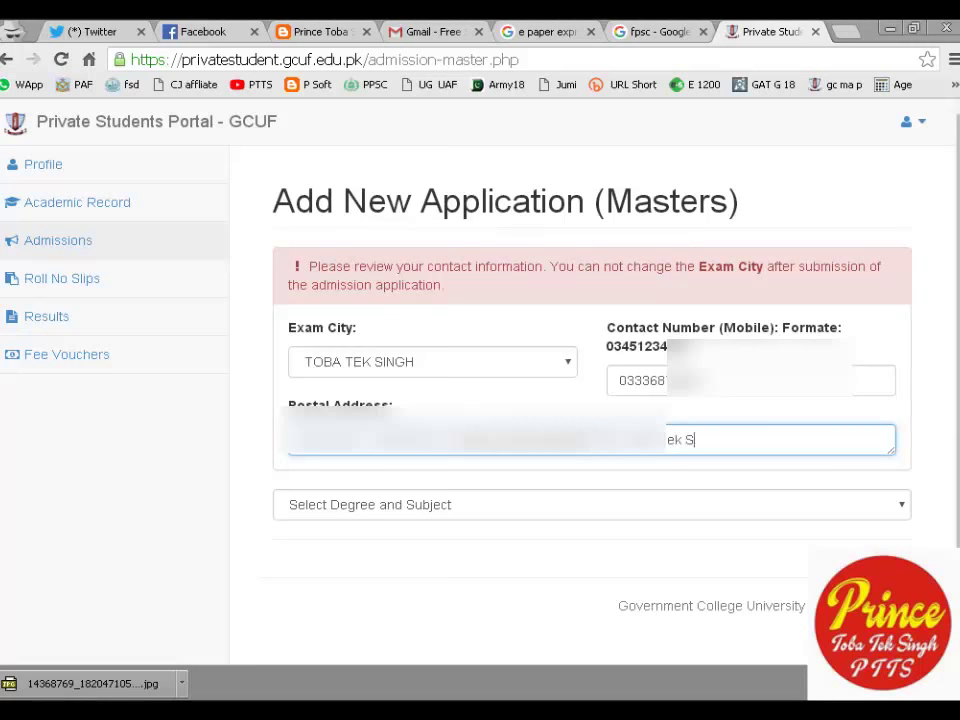
{"action": "left_click", "coordinate": [652, 499]}
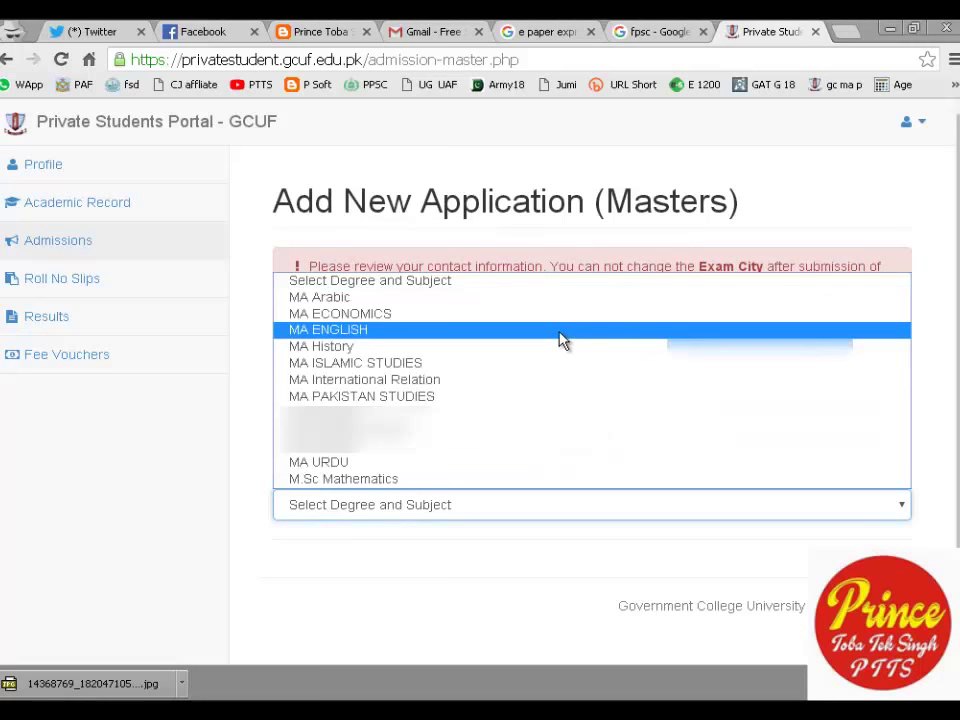
Choose MA PAKISTAN STUDIES and PART-II to reveal the five optional-subject rows.
{"action": "left_click", "coordinate": [498, 399]}
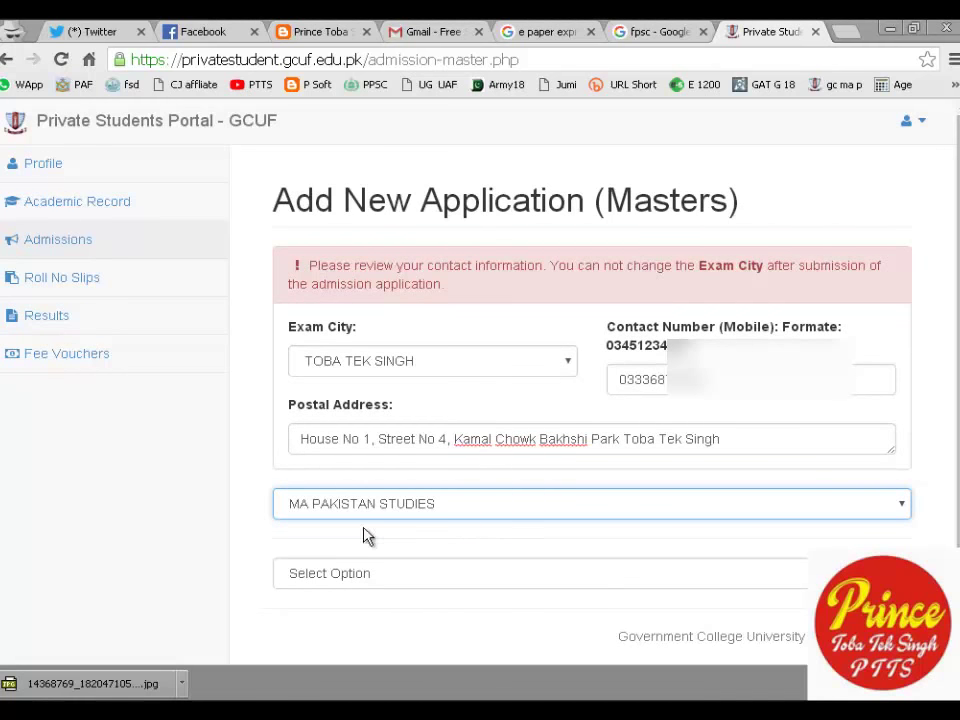
{"action": "left_click", "coordinate": [373, 580]}
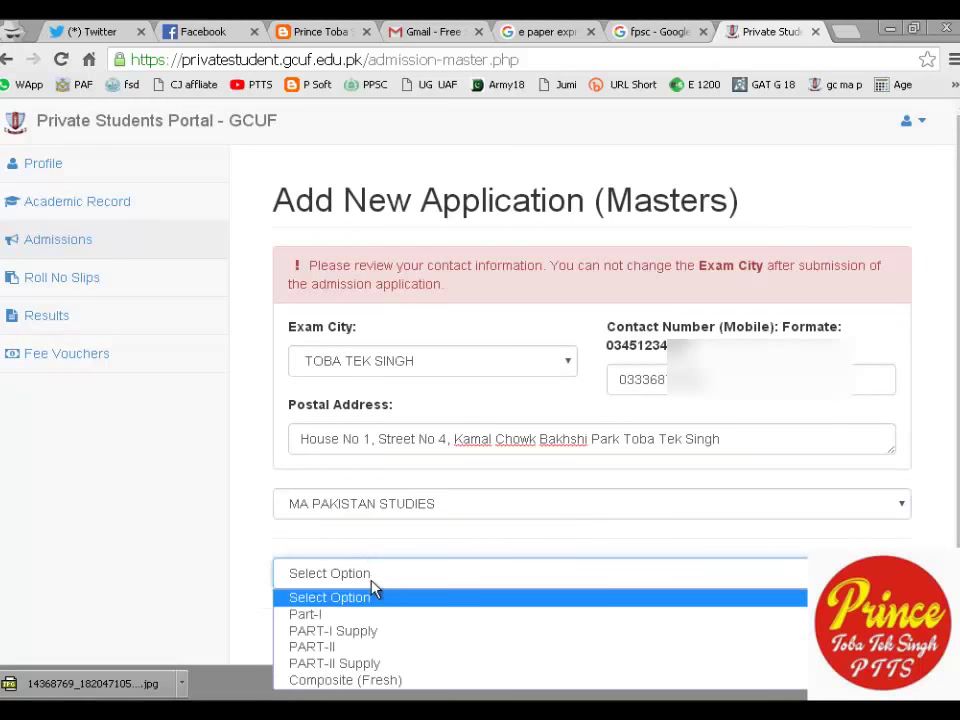
{"action": "left_click", "coordinate": [378, 650]}
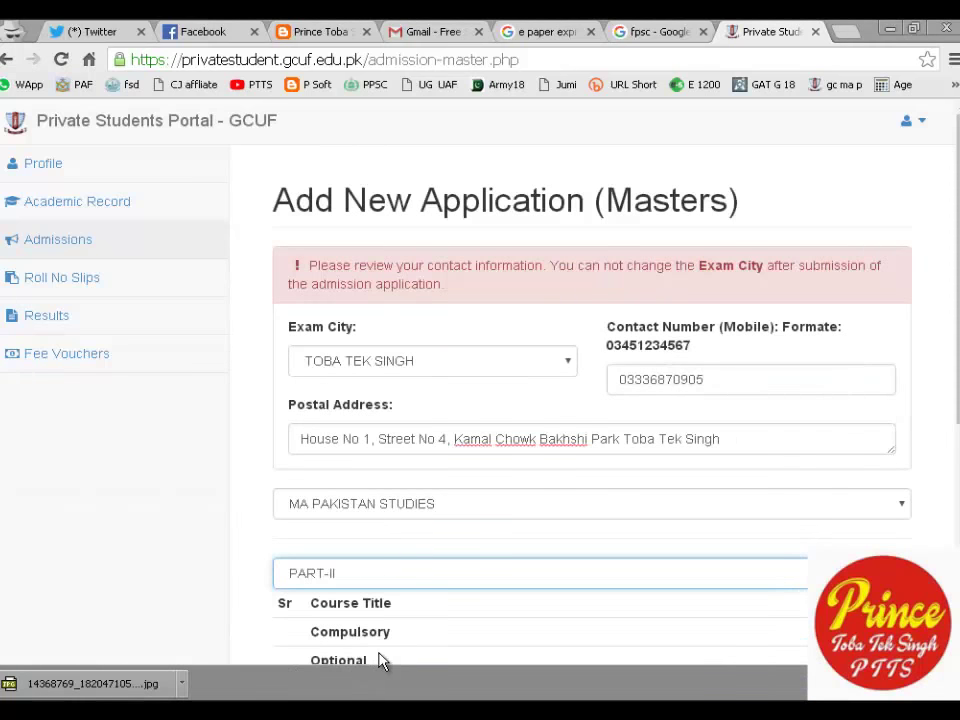
{"action": "scroll", "coordinate": [398, 478], "scroll_direction": "down", "scroll_amount": 3}
{"action": "scroll", "coordinate": [398, 478], "scroll_direction": "down", "scroll_amount": 2}
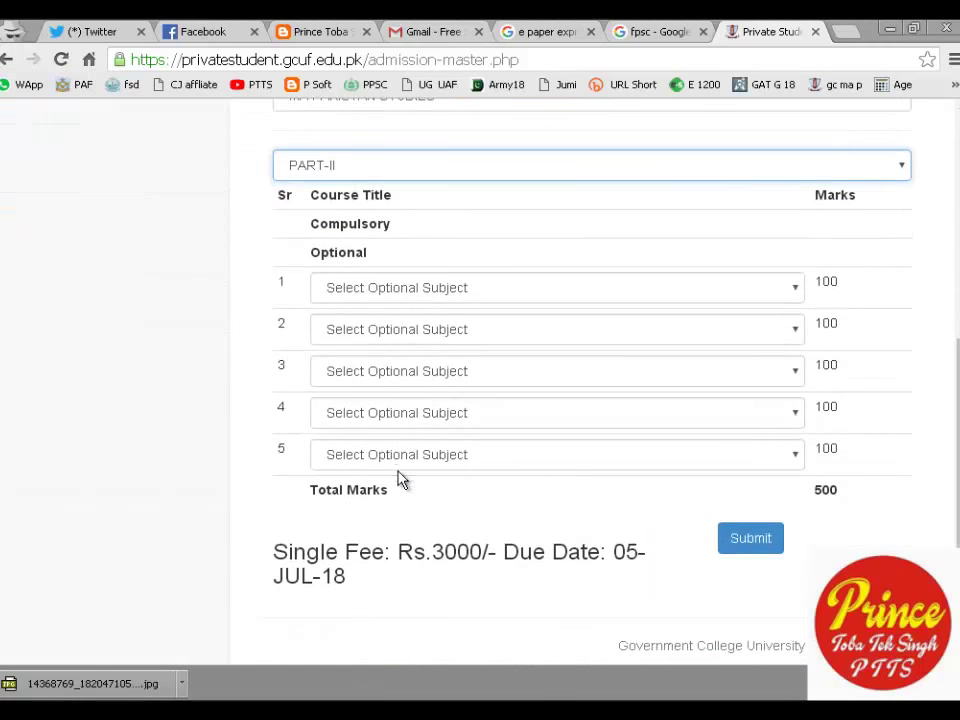
Expand the first optional-subject list and start a Lightshot area capture.
{"action": "left_click", "coordinate": [465, 289]}
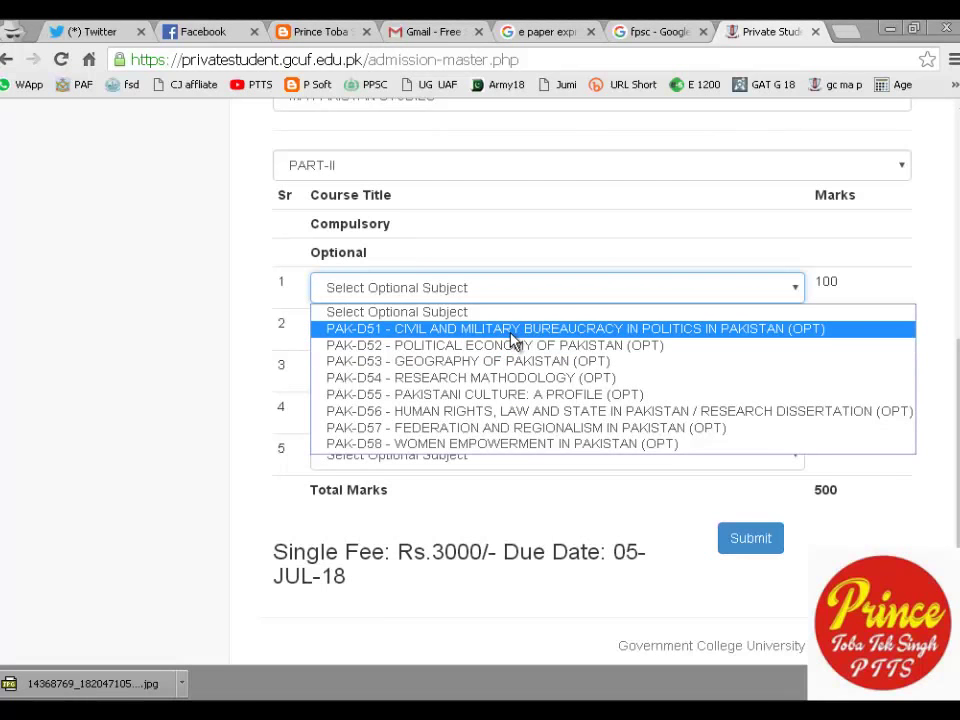
{"action": "key", "text": "Print"}
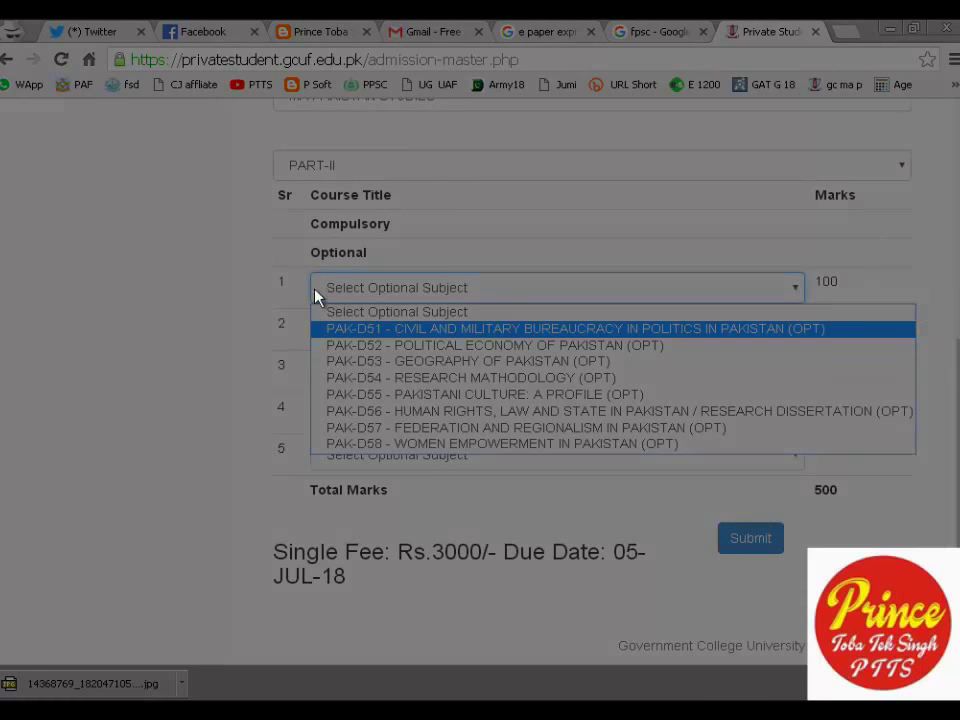
Capture the area around the open subject list and bring up Lightshot's save dialog.
{"action": "left_click_drag", "start_coordinate": [256, 270], "coordinate": [929, 491]}
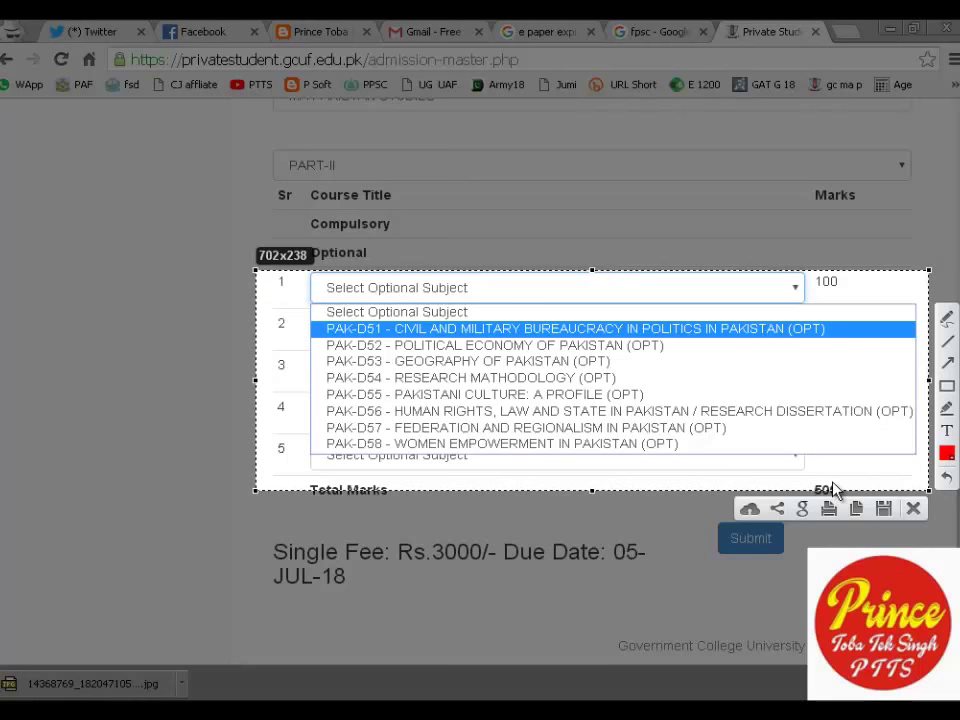
{"action": "left_click", "coordinate": [888, 509]}
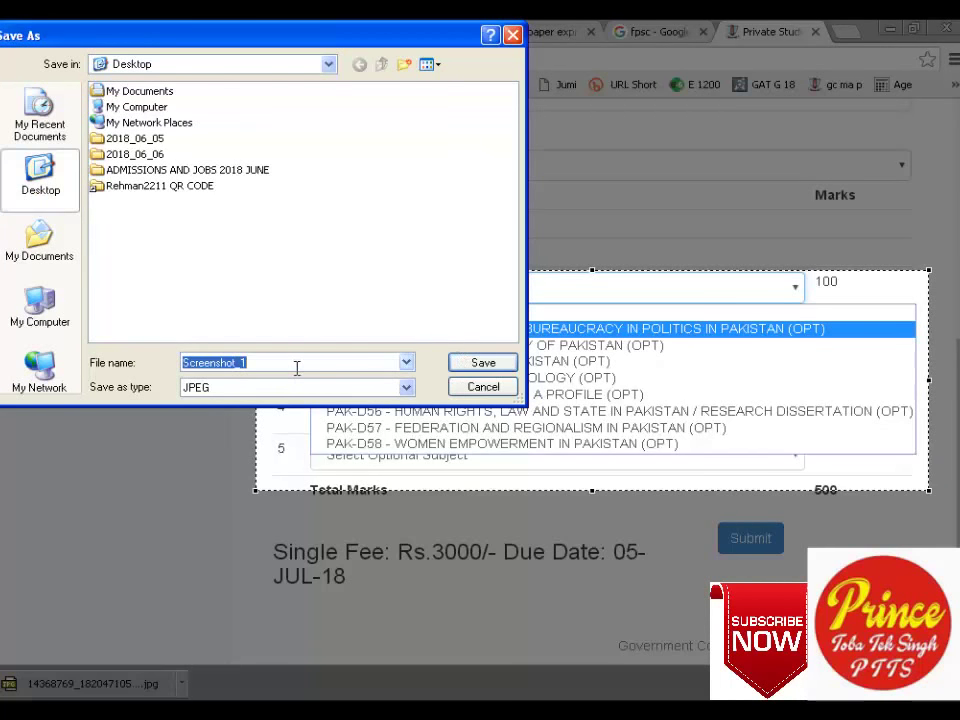
Save the capture to the Desktop as the JPEG 'pak study subjection chios'.
{"action": "type", "text": "pak"}
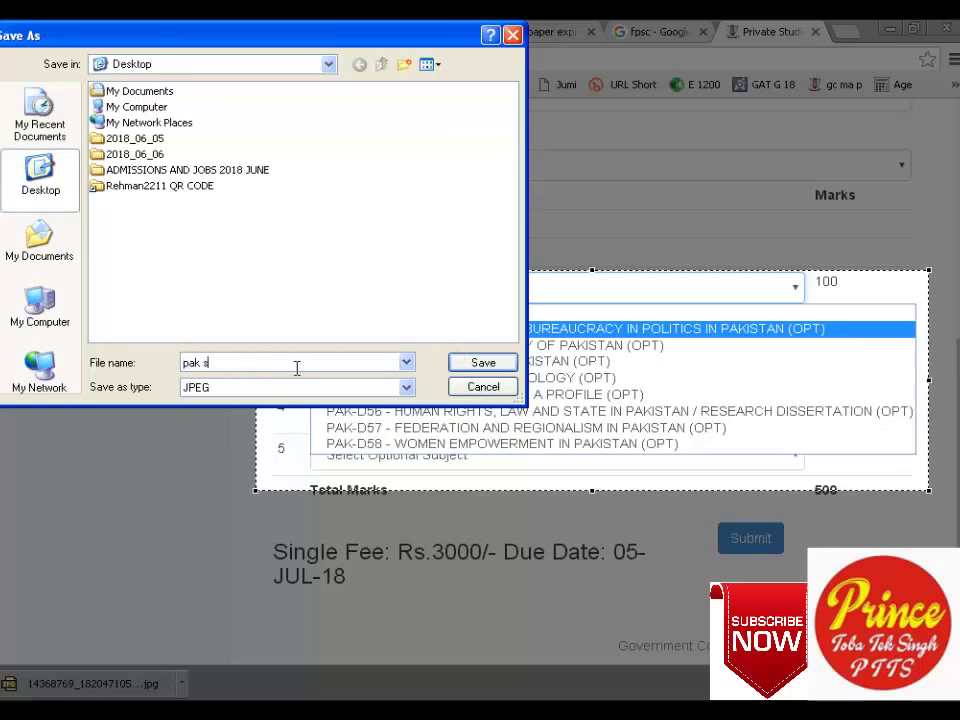
{"action": "type", "text": "subjection chis"}
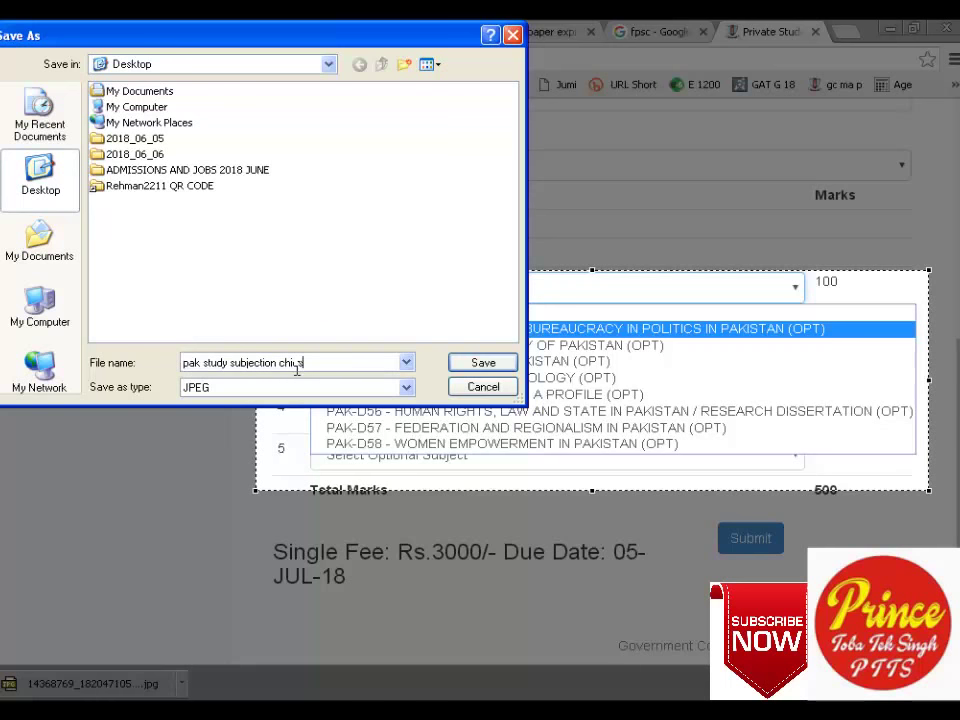
{"action": "key", "text": "Return"}
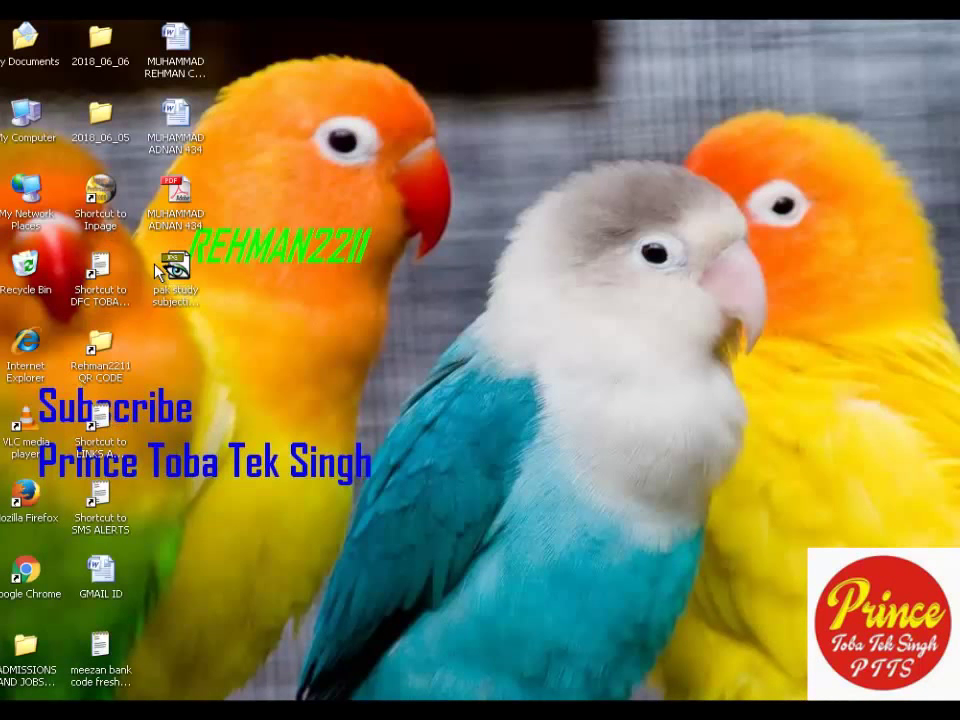
{"action": "double_click", "coordinate": [176, 290]}
Check 'pak study subjection chios' in ACDSee at 200% and 150%, then return to Chrome.
{"action": "double_click", "coordinate": [198, 300]}
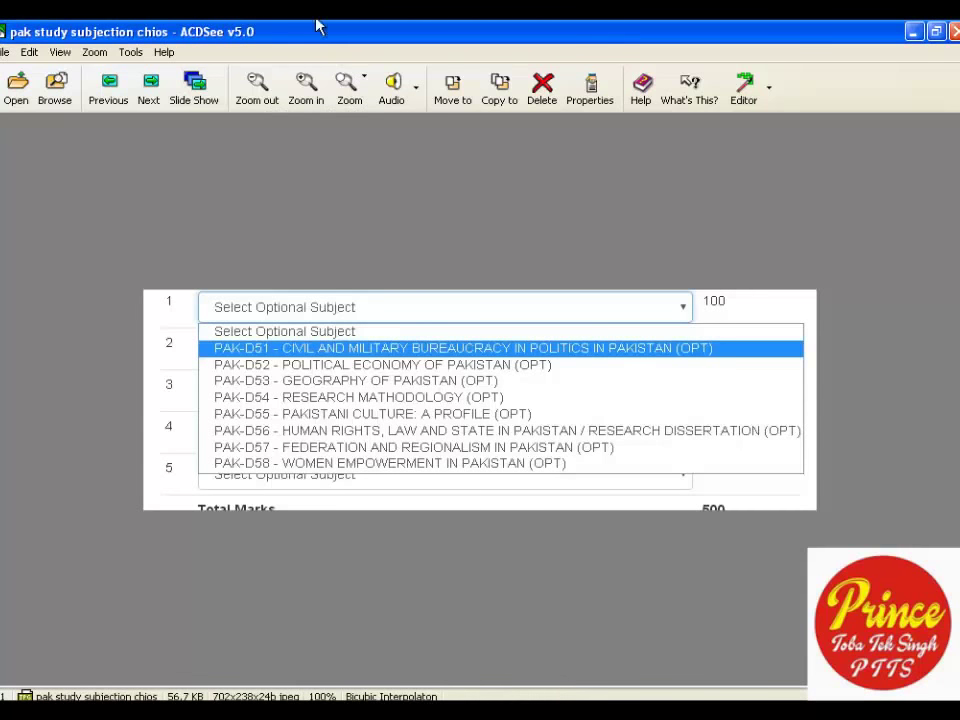
{"action": "left_click", "coordinate": [318, 74]}
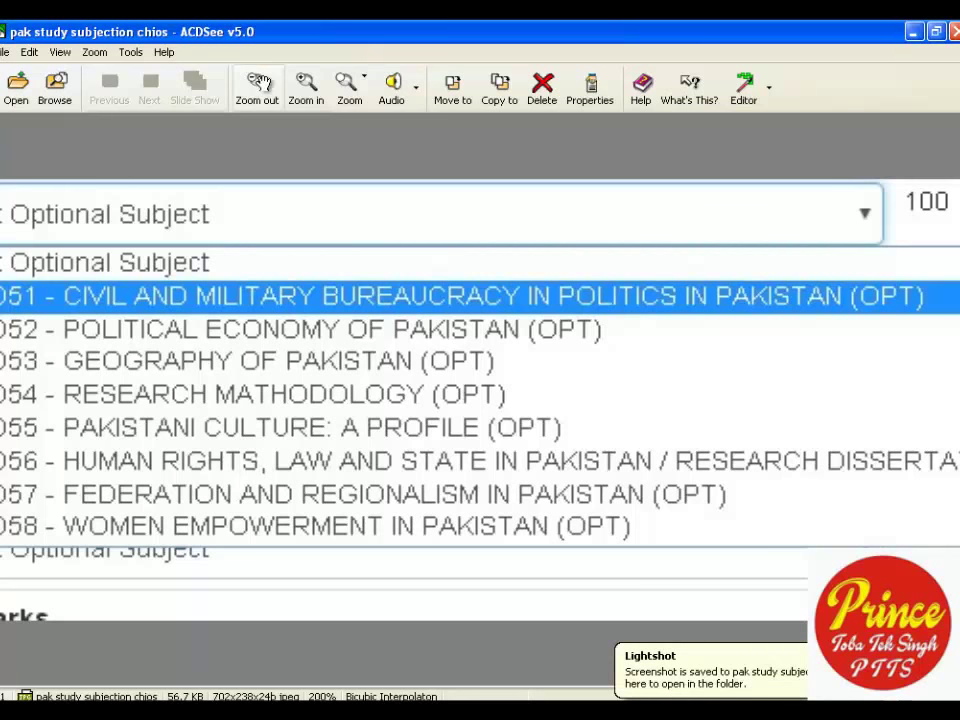
{"action": "left_click", "coordinate": [257, 88]}
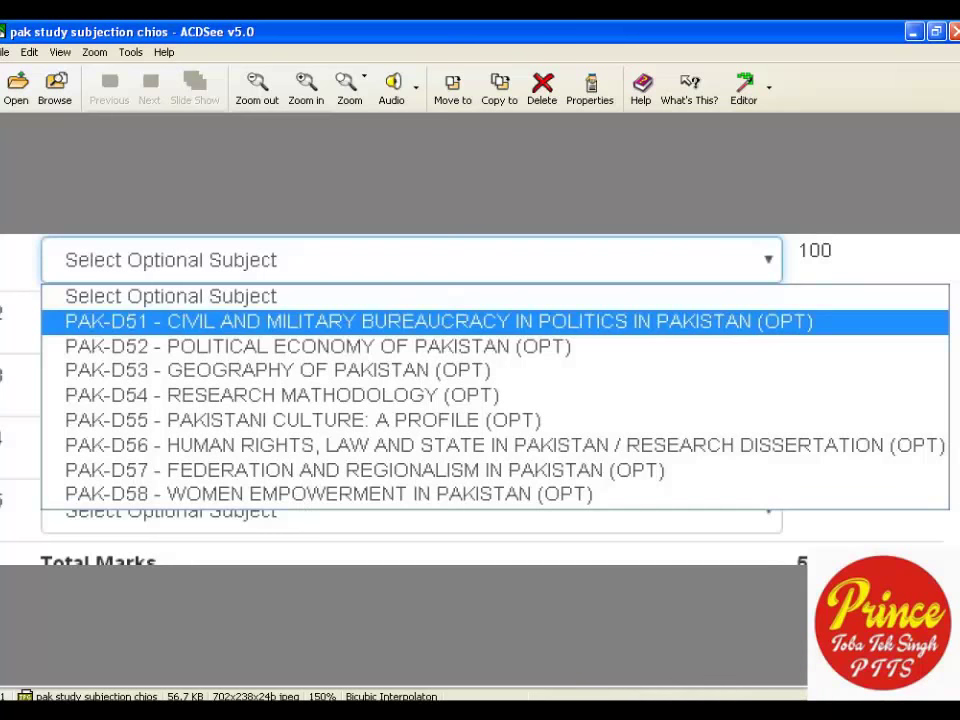
{"action": "key", "text": "F9"}
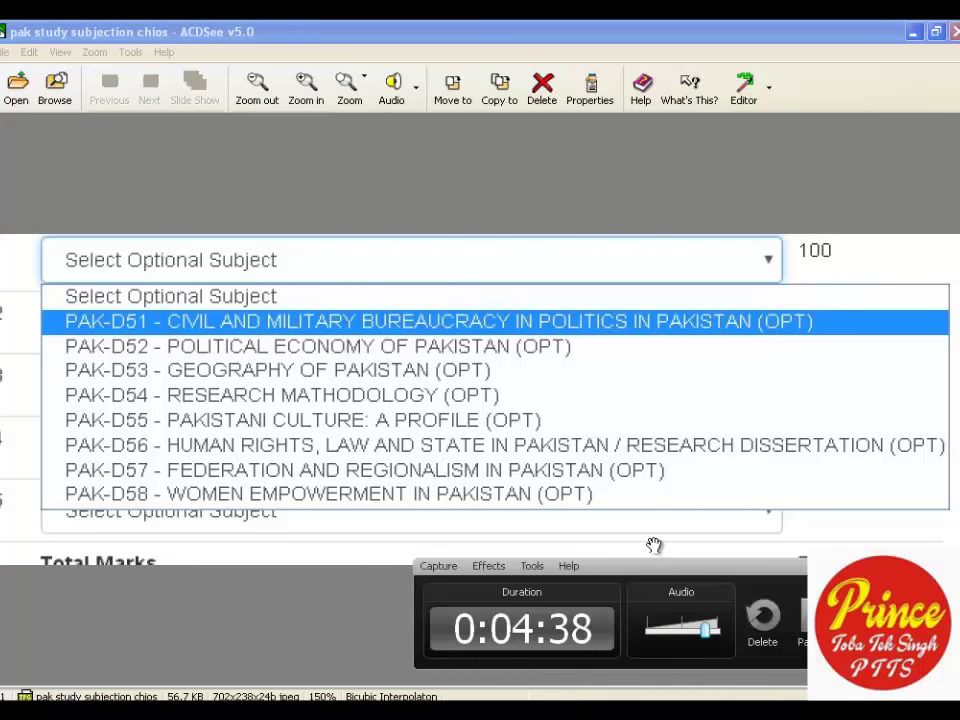
{"action": "left_click_drag", "start_coordinate": [653, 545], "coordinate": [721, 564]}
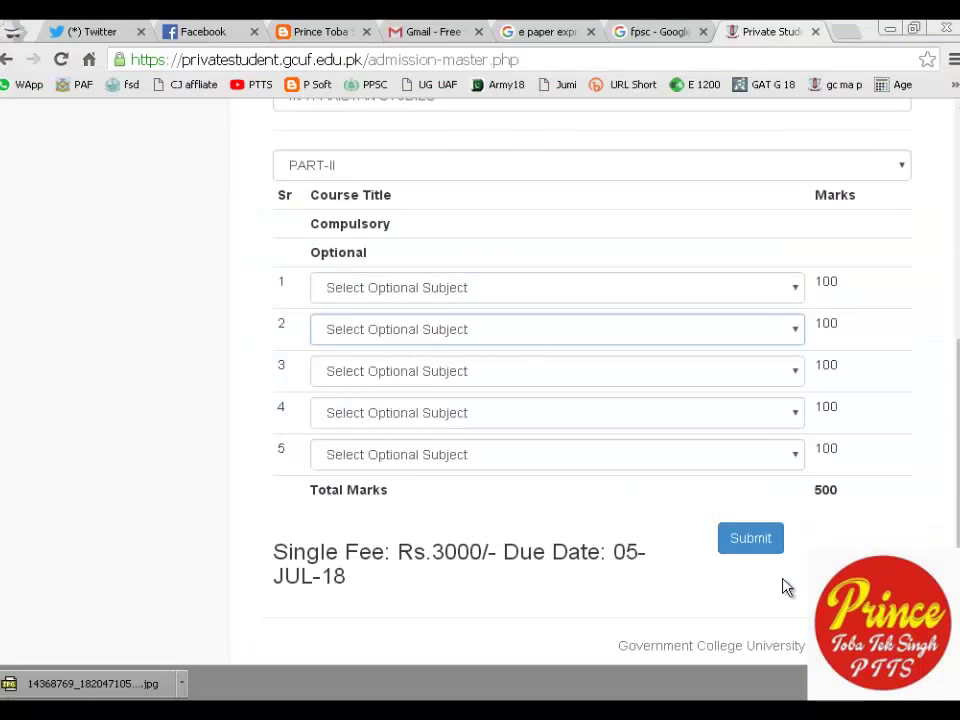
Open the second optional subject's dropdown list and mark a Lightshot capture region around it.
{"action": "left_click", "coordinate": [662, 411]}
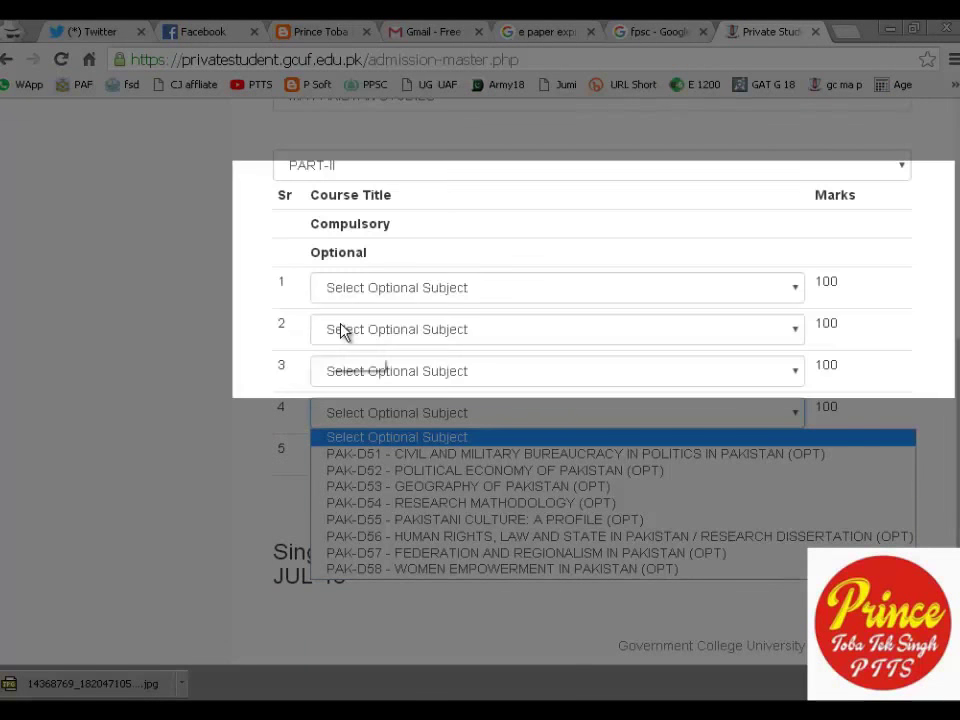
{"action": "left_click", "coordinate": [343, 332]}
{"action": "left_click", "coordinate": [345, 330]}
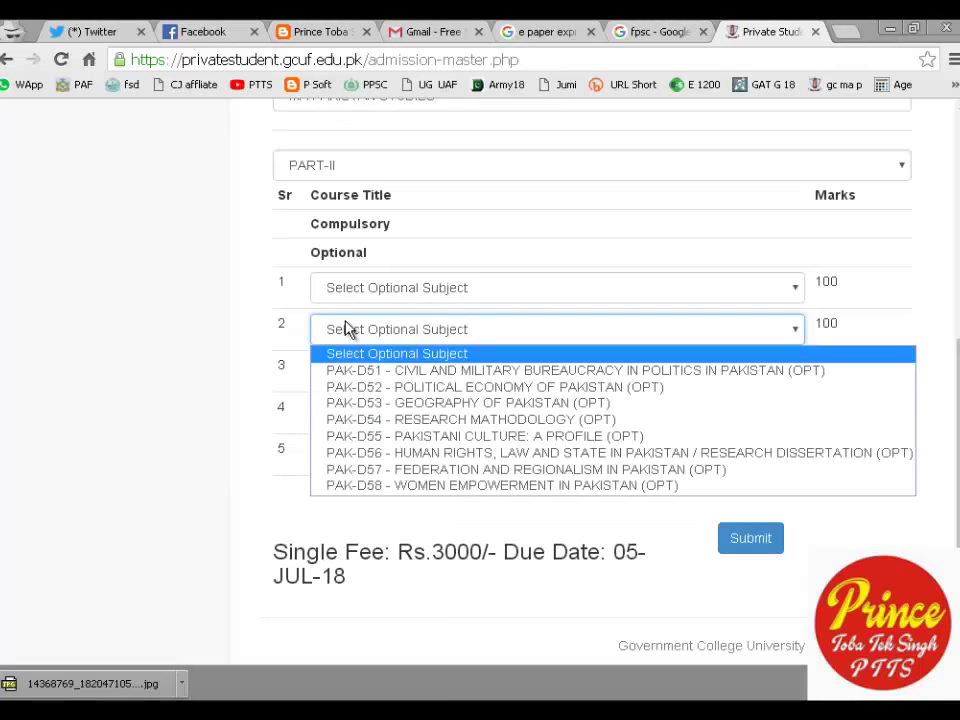
{"action": "left_click", "coordinate": [346, 329]}
{"action": "left_click", "coordinate": [349, 329]}
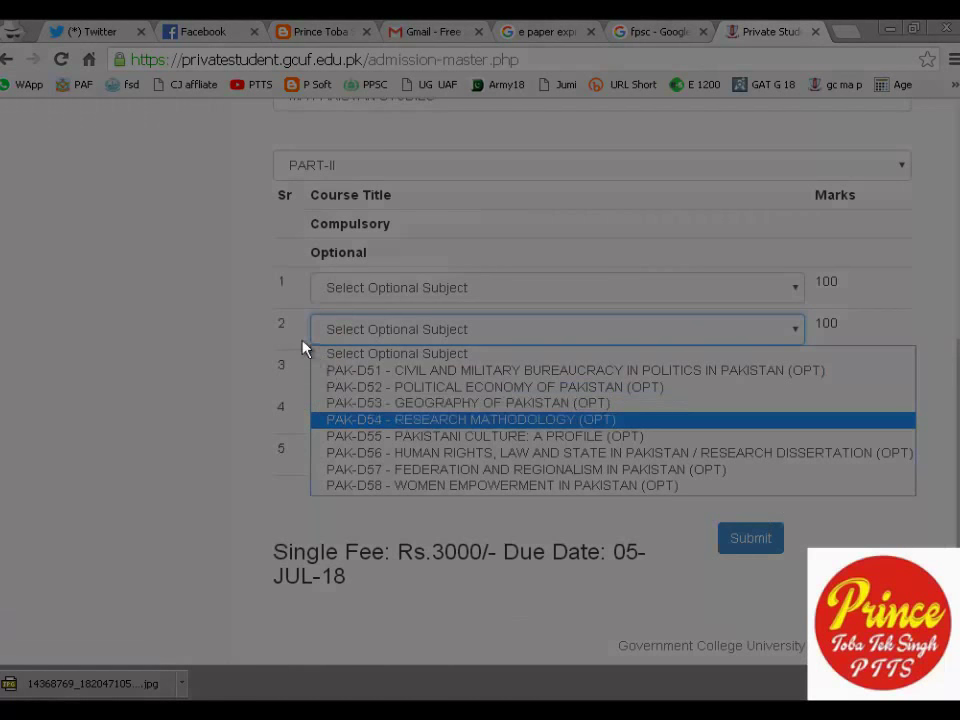
{"action": "left_click_drag", "start_coordinate": [303, 317], "coordinate": [931, 523]}
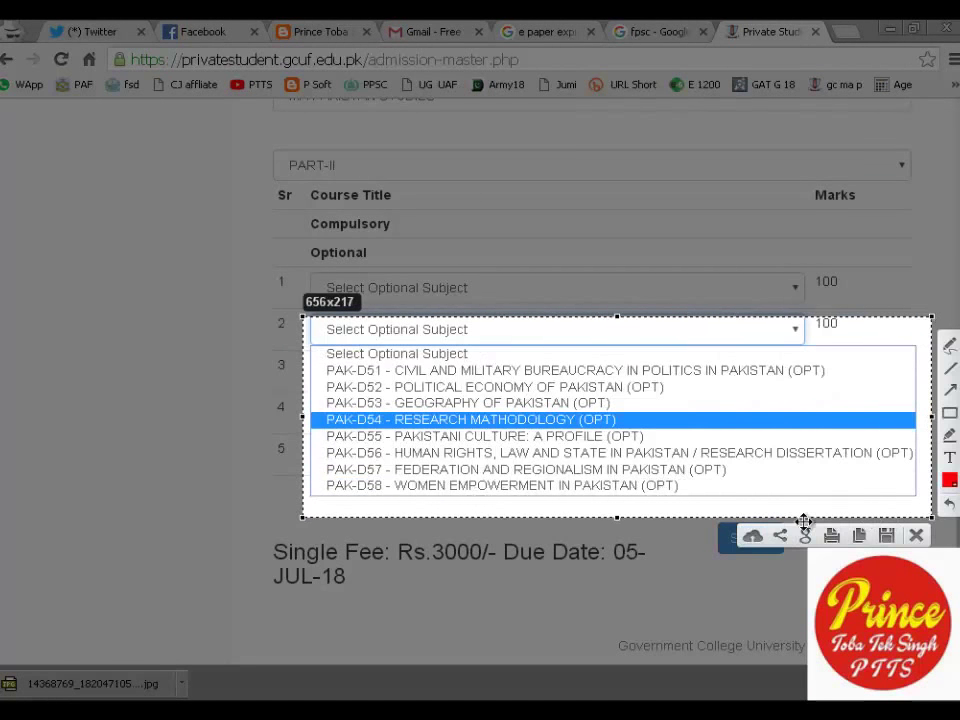
Save the capture to the Desktop as 'subject chose 2'.
{"action": "left_click", "coordinate": [886, 535]}
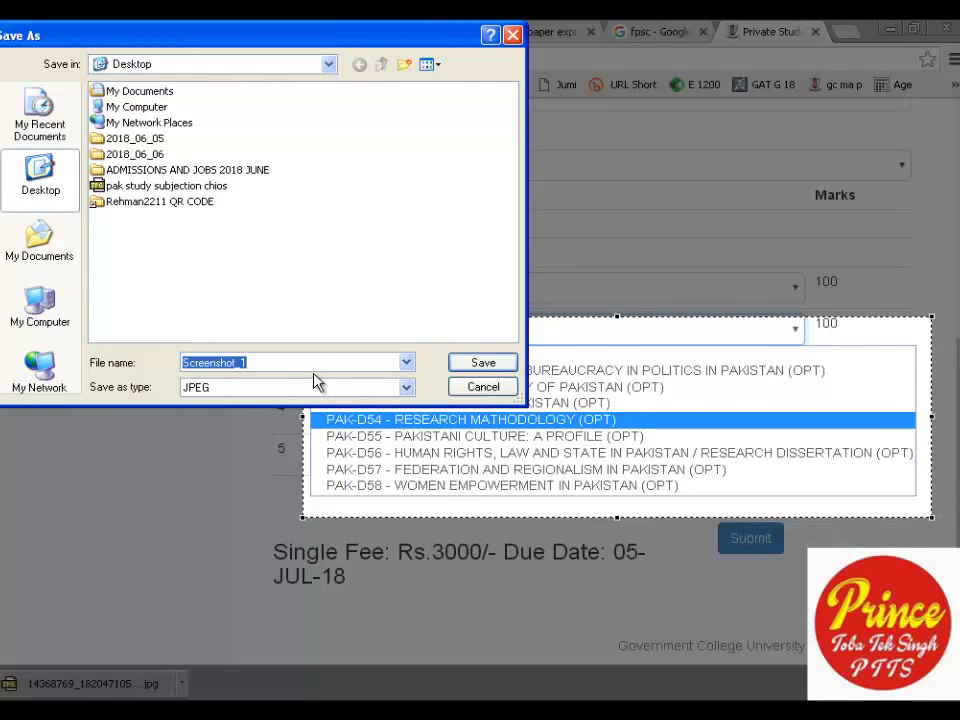
{"action": "type", "text": "subject"}
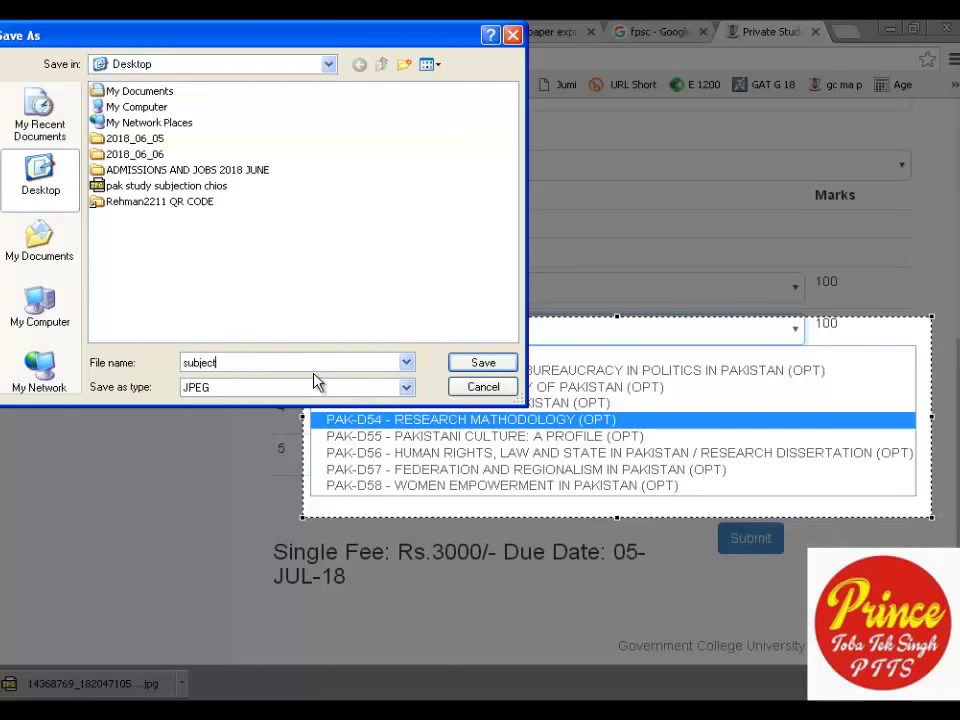
{"action": "key", "text": "BackSpace"}
{"action": "type", "text": "t chose 2"}
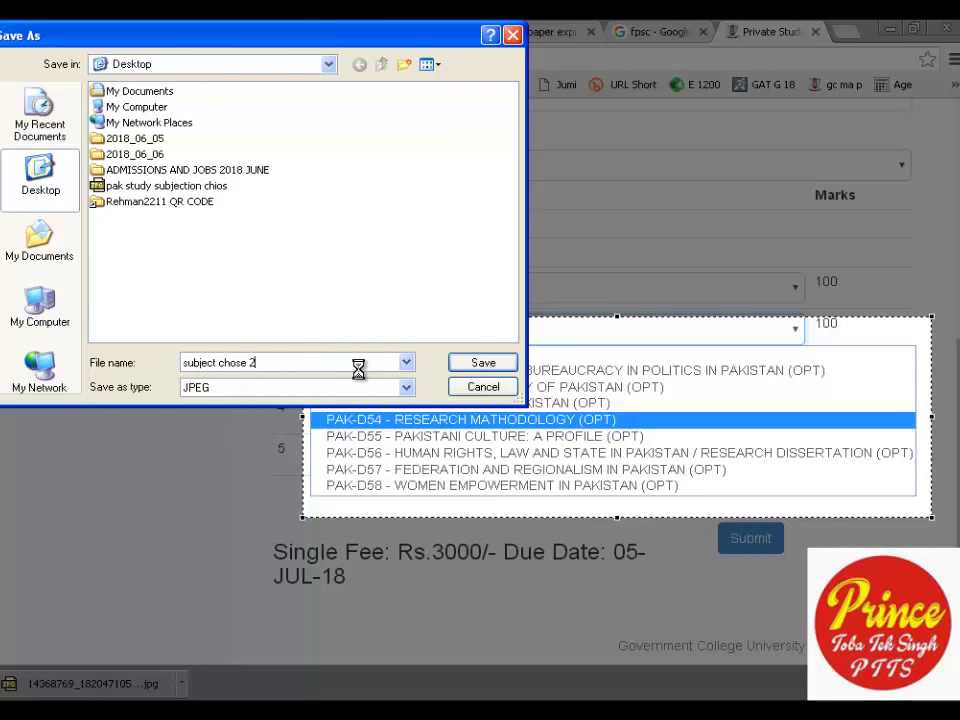
{"action": "key", "text": "Return"}
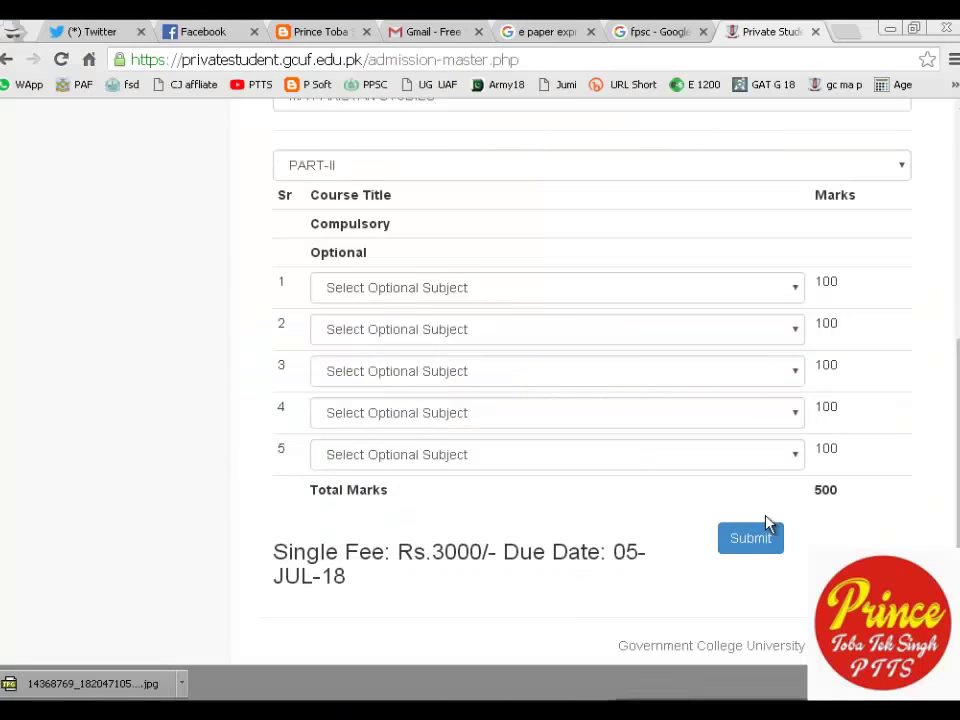
Capture the open third optional-subject list and save it to the desktop as JPEG 'subject chos 3'.
{"action": "left_click", "coordinate": [606, 383]}
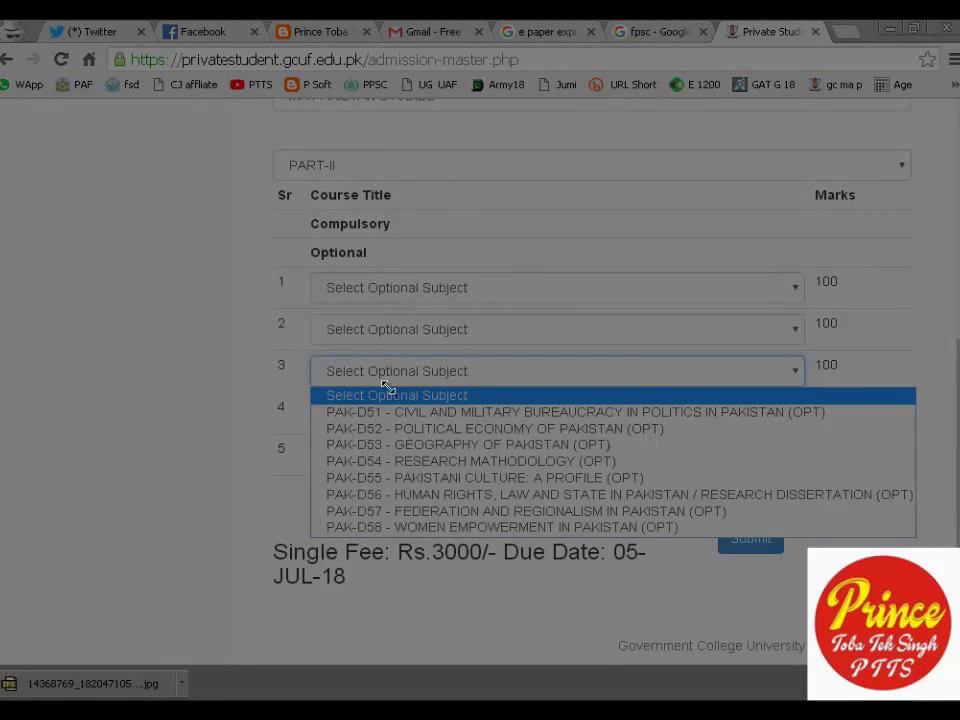
{"action": "mouse_move", "coordinate": [288, 350]}
{"action": "left_mouse_down"}
{"action": "mouse_move", "coordinate": [786, 467]}
{"action": "mouse_move", "coordinate": [917, 525]}
{"action": "mouse_move", "coordinate": [943, 559]}
{"action": "left_mouse_up"}
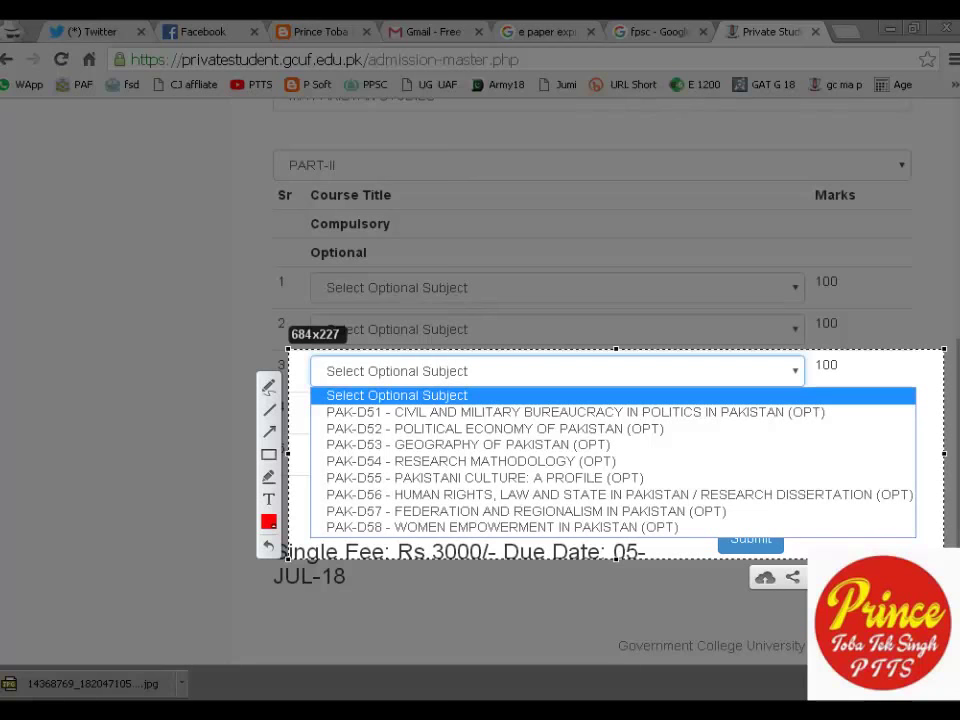
{"action": "key", "text": "ctrl+s"}
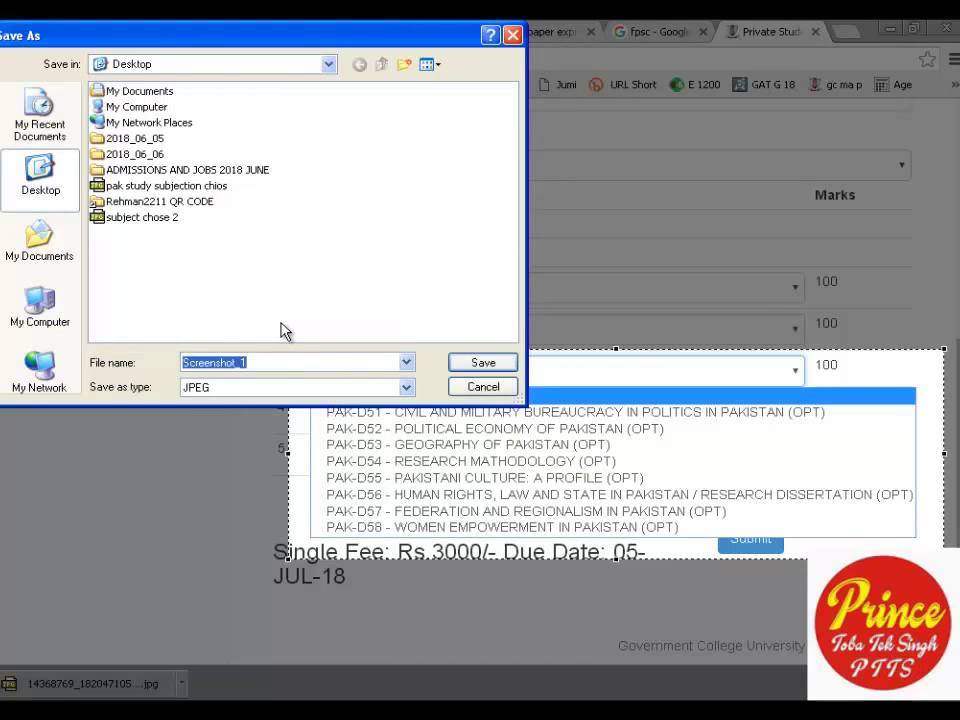
{"action": "type", "text": "su"}
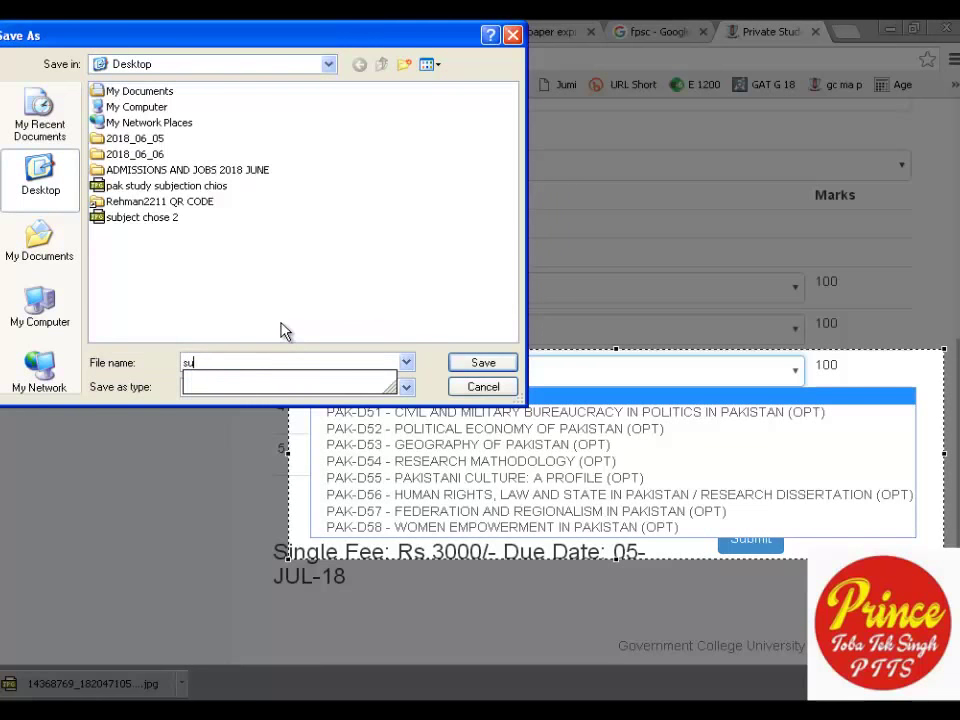
{"action": "type", "text": "bject chos"}
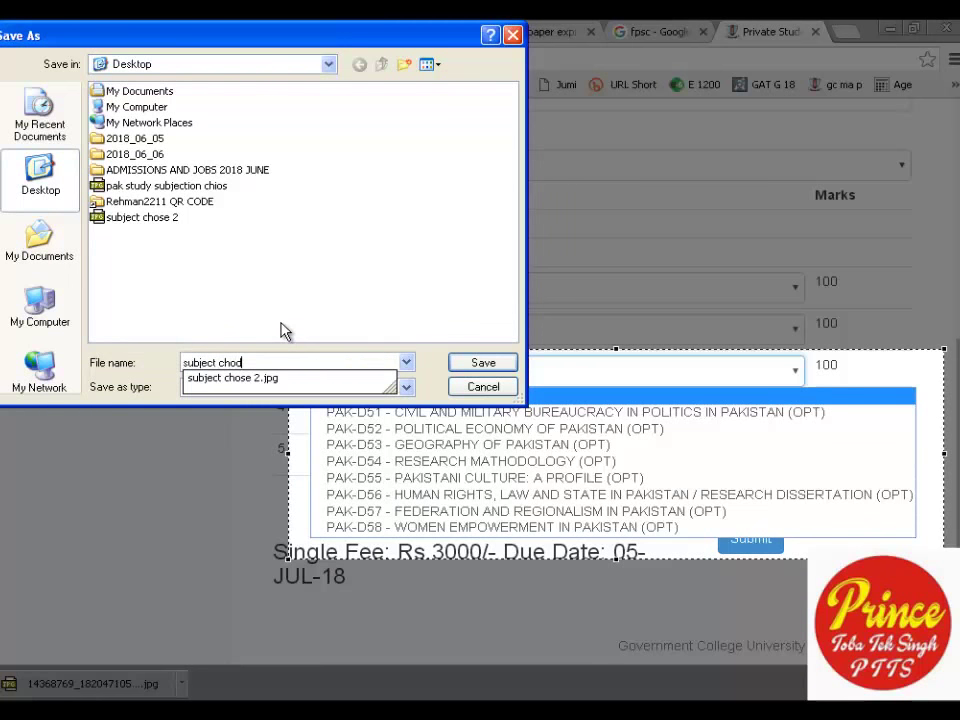
{"action": "type", "text": " 3"}
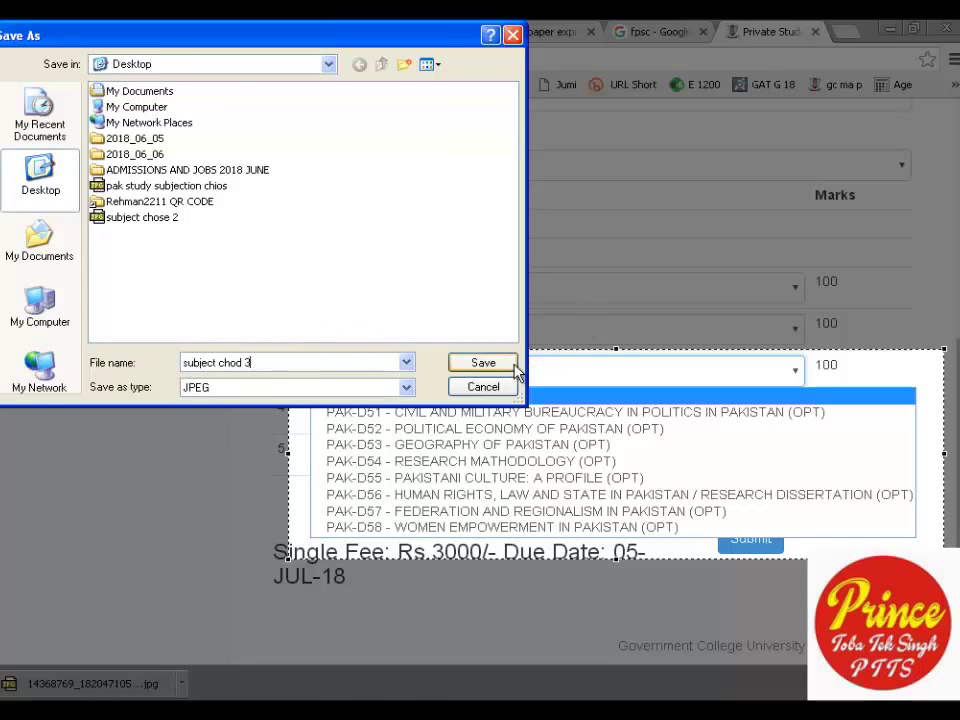
{"action": "left_click", "coordinate": [483, 363]}
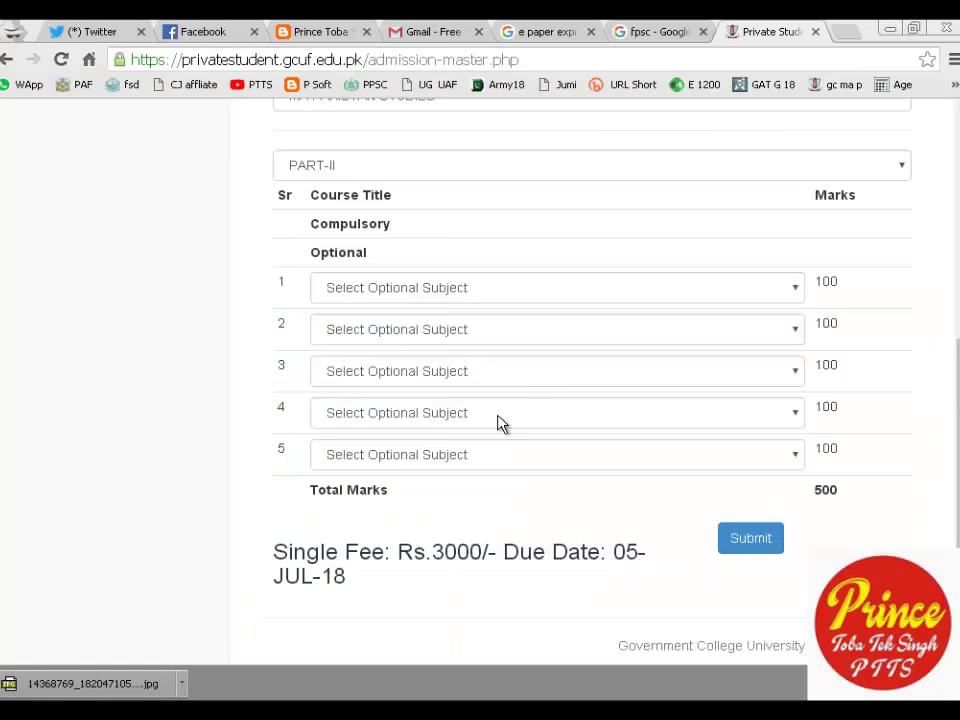
Capture the fourth subject list (PAK-D51 to PAK-D58) and save it as JPEG 'sebject cho 4'.
{"action": "left_click", "coordinate": [499, 413]}
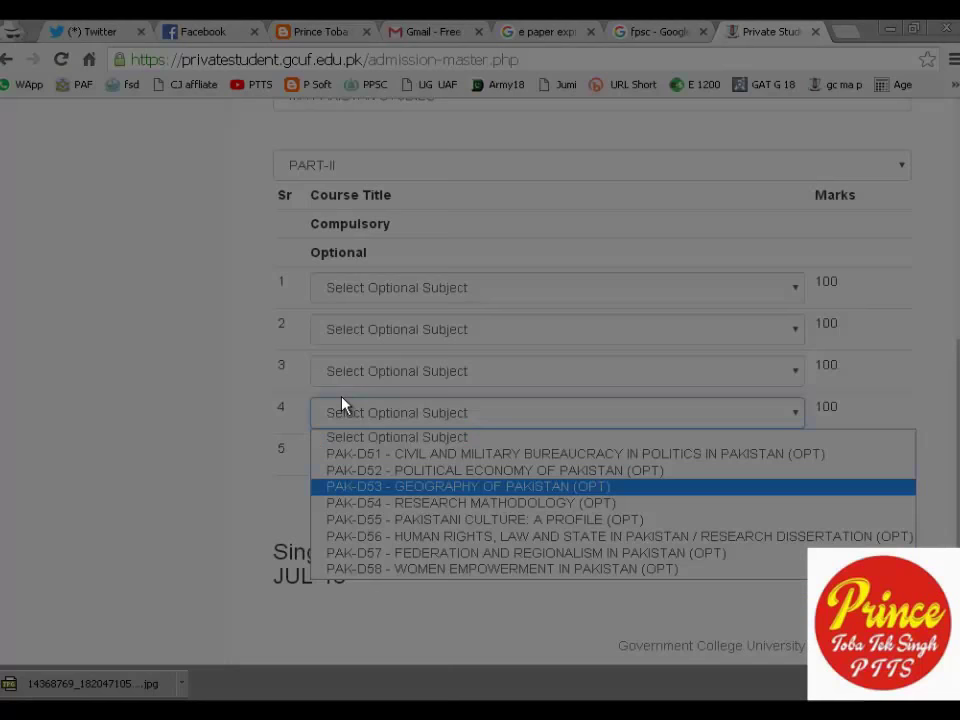
{"action": "key", "text": "ctrl+Print"}
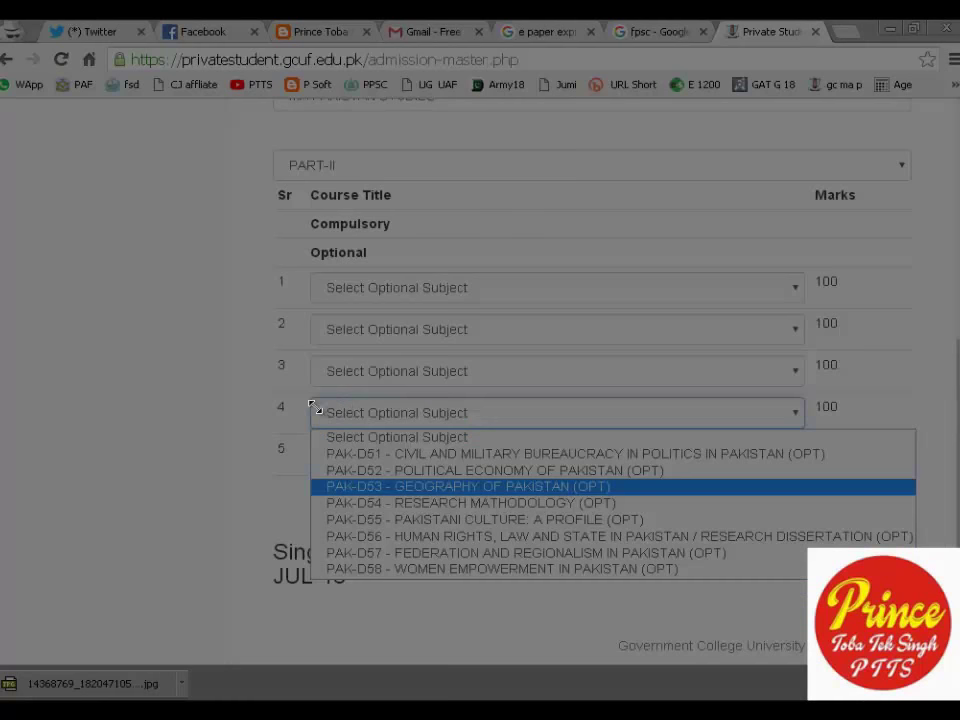
{"action": "left_click_drag", "start_coordinate": [315, 407], "coordinate": [928, 594]}
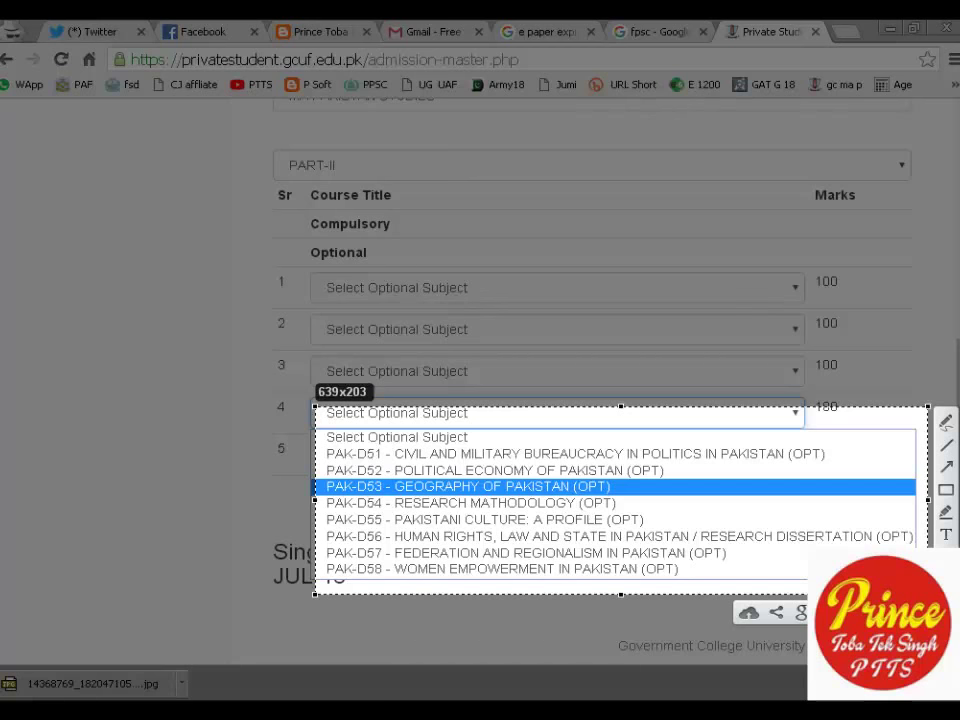
{"action": "key", "text": "ctrl+s"}
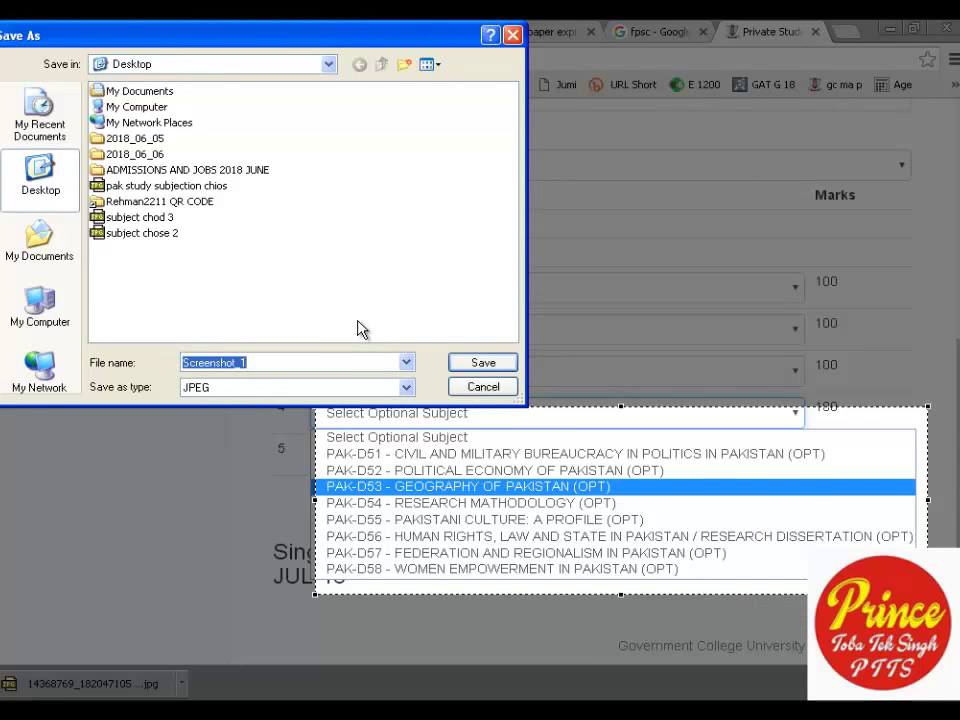
{"action": "type", "text": "s"}
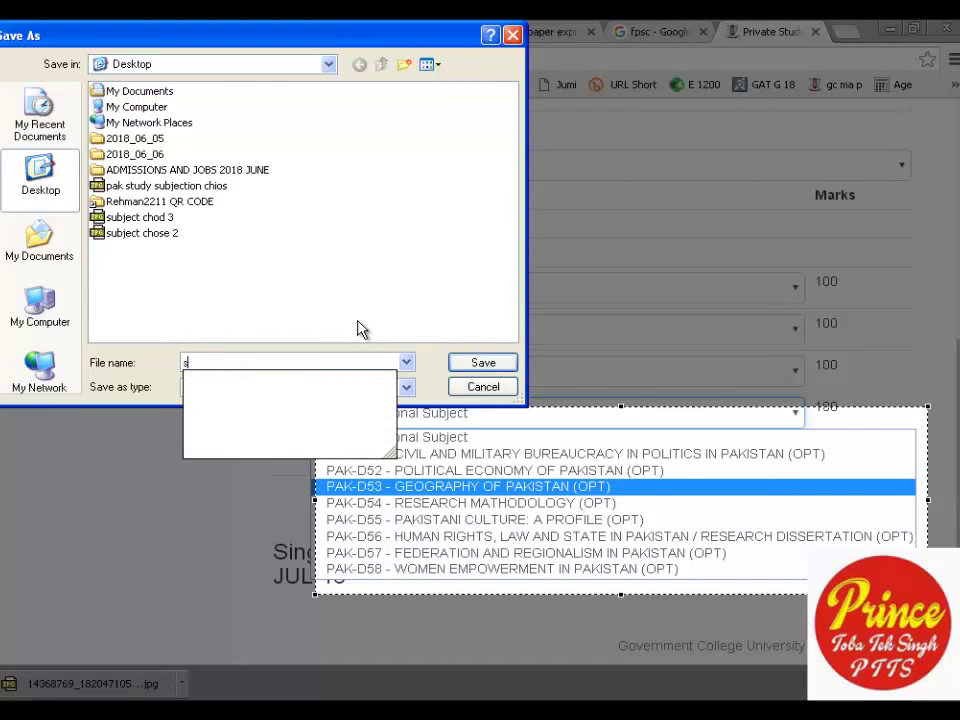
{"action": "type", "text": "ebject cho 4"}
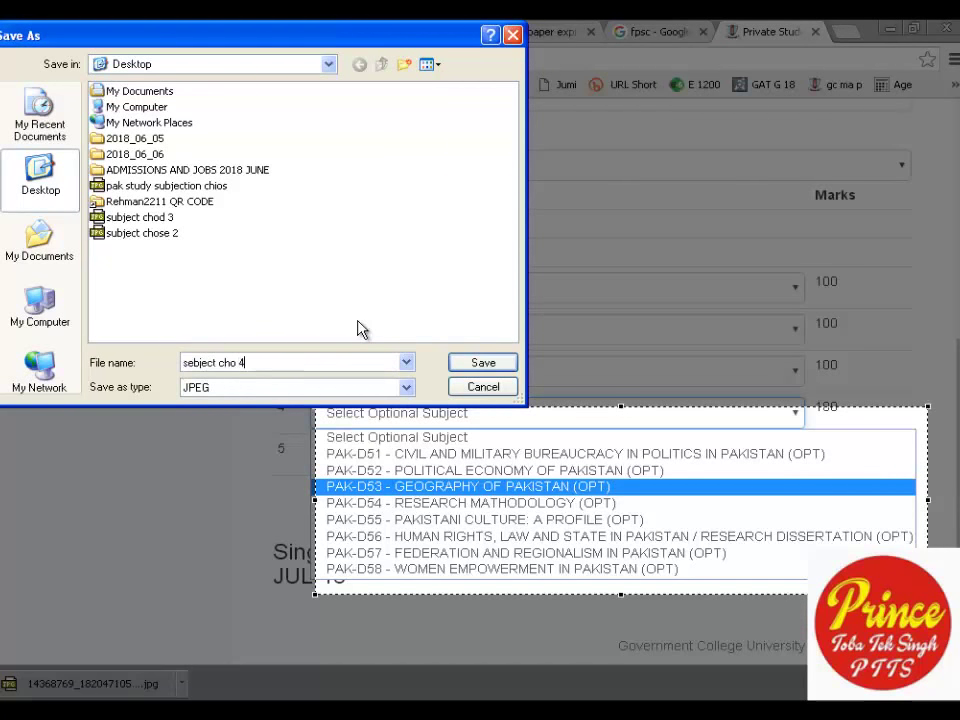
{"action": "key", "text": "Return"}
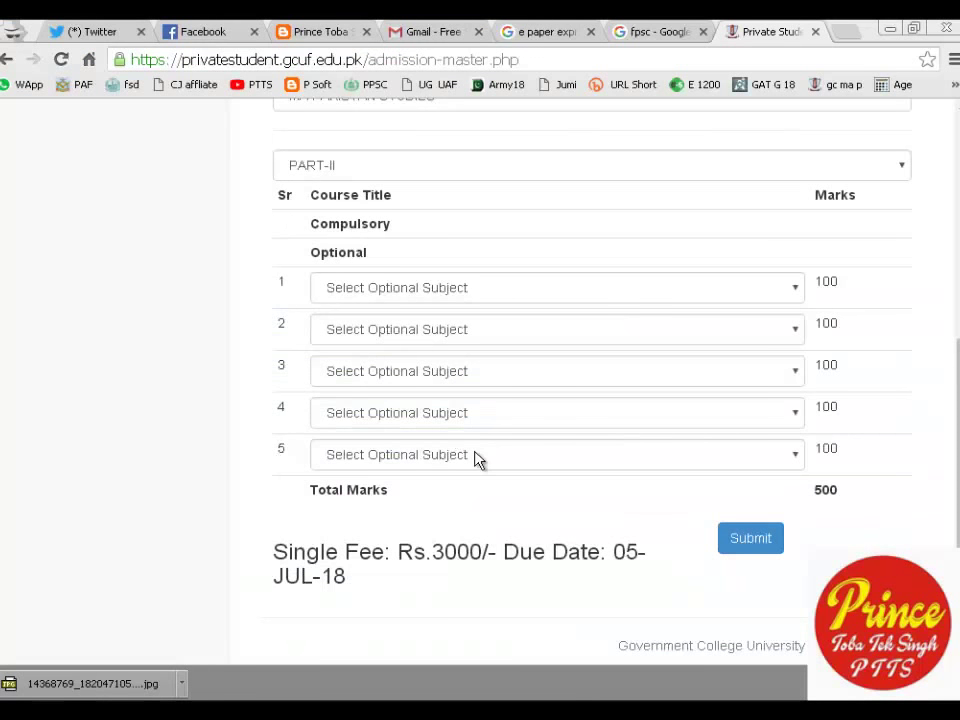
Capture the open fifth optional-subject list and save it as JPEG 'subject chos 5'.
{"action": "left_click", "coordinate": [476, 457]}
{"action": "key", "text": "Print"}
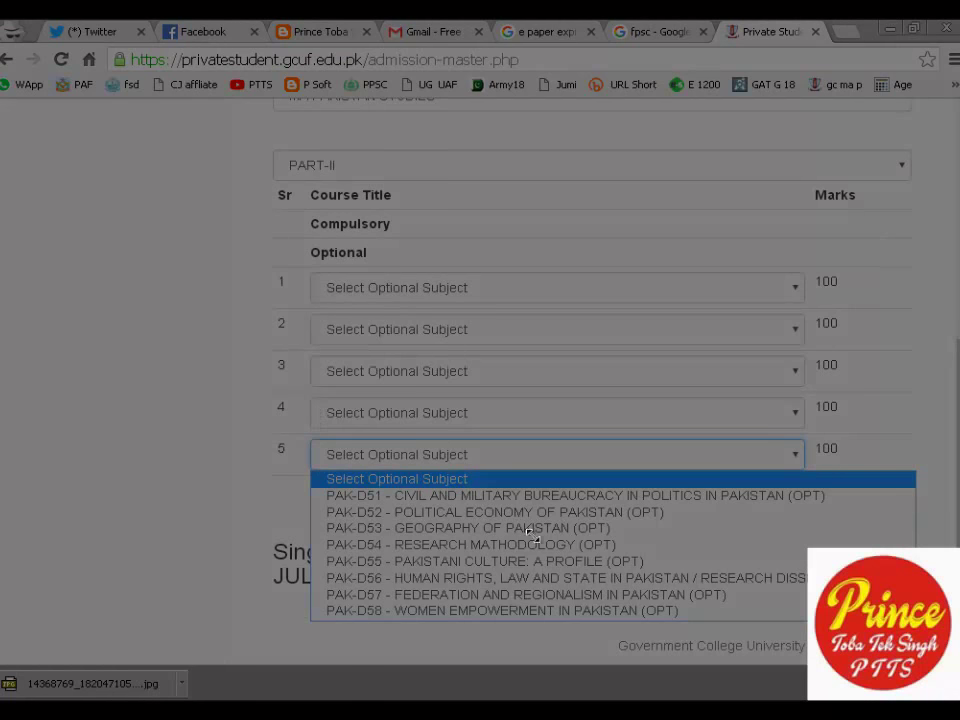
{"action": "left_click_drag", "start_coordinate": [300, 430], "coordinate": [946, 640]}
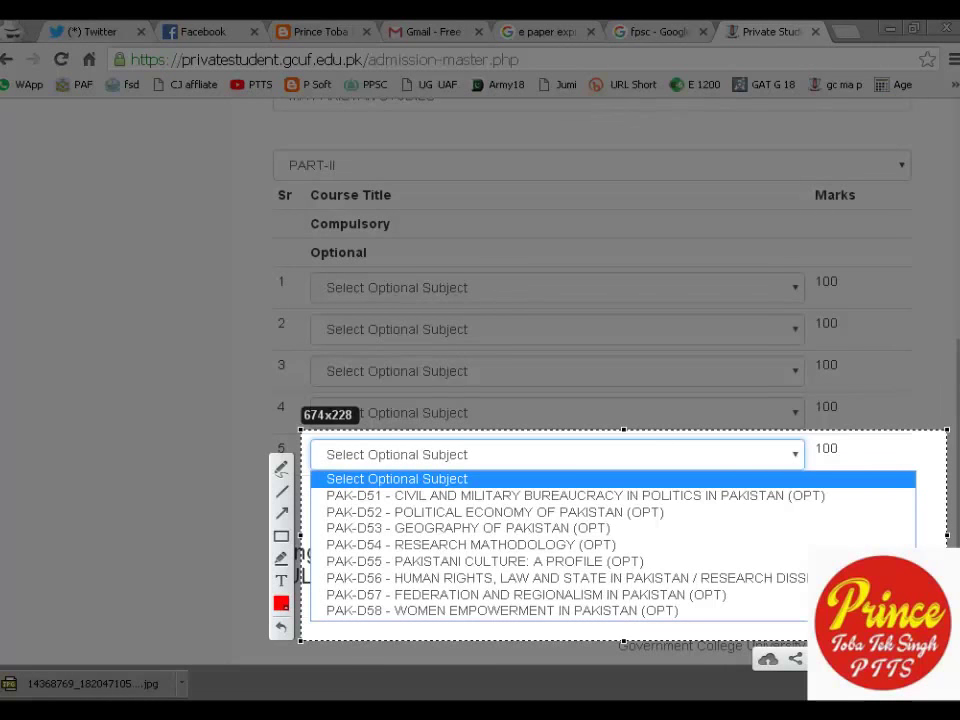
{"action": "key", "text": "ctrl+s"}
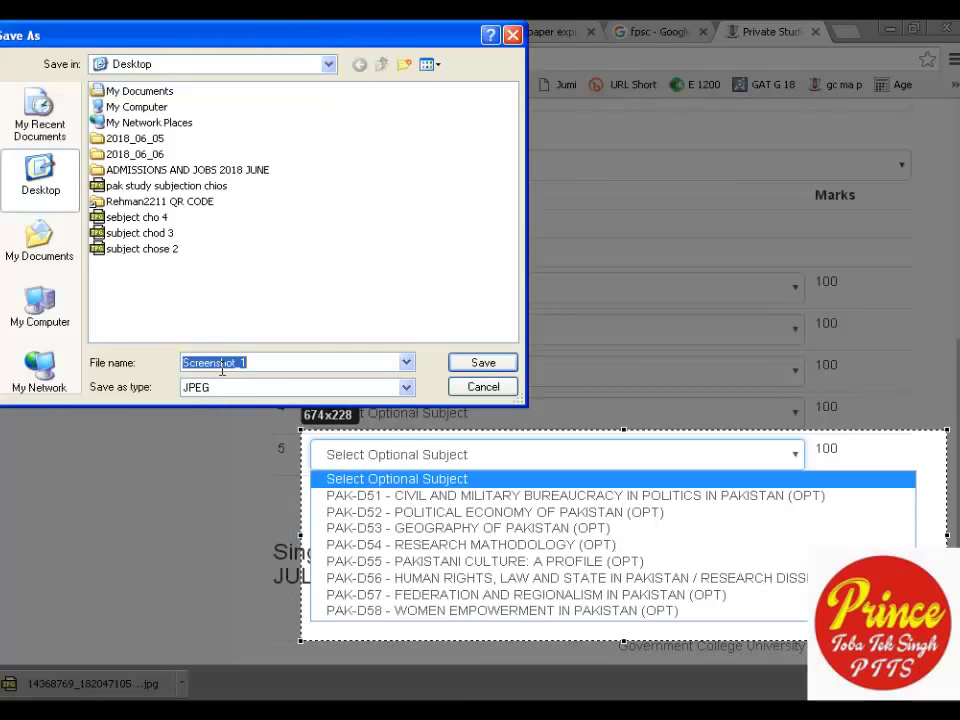
{"action": "type", "text": "su"}
{"action": "key", "text": "BackSpace"}
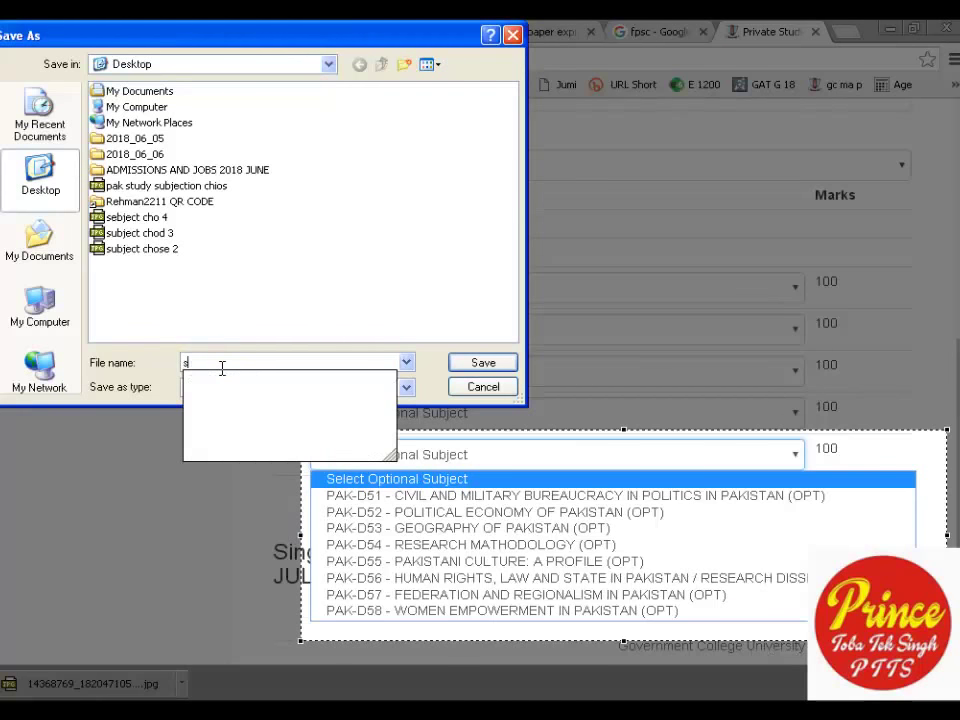
{"action": "type", "text": "u"}
{"action": "type", "text": "bject c"}
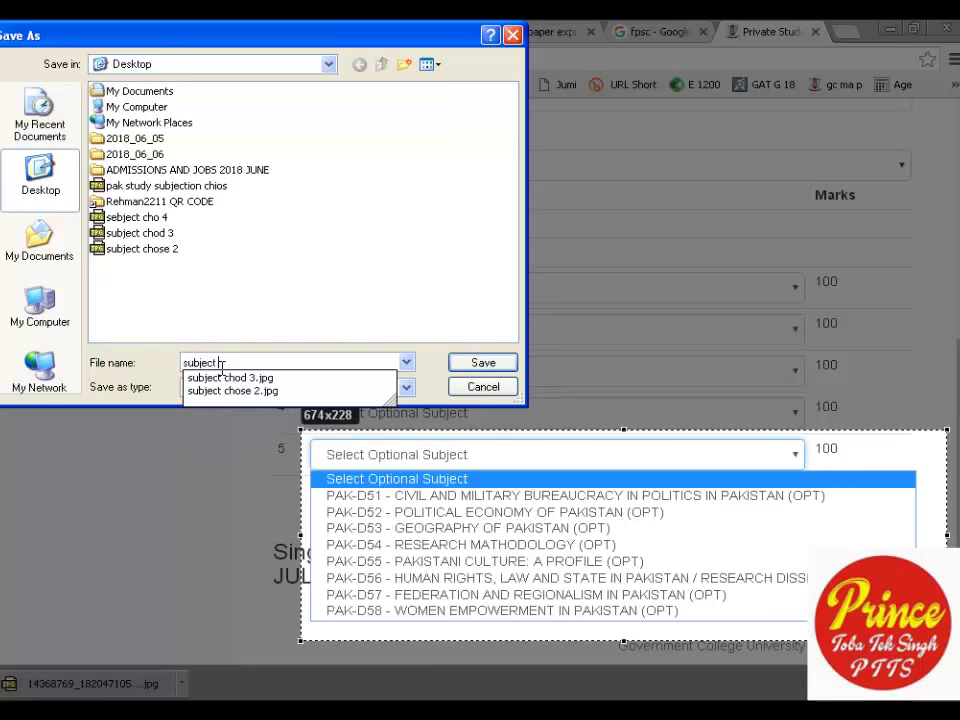
{"action": "type", "text": "hos 5"}
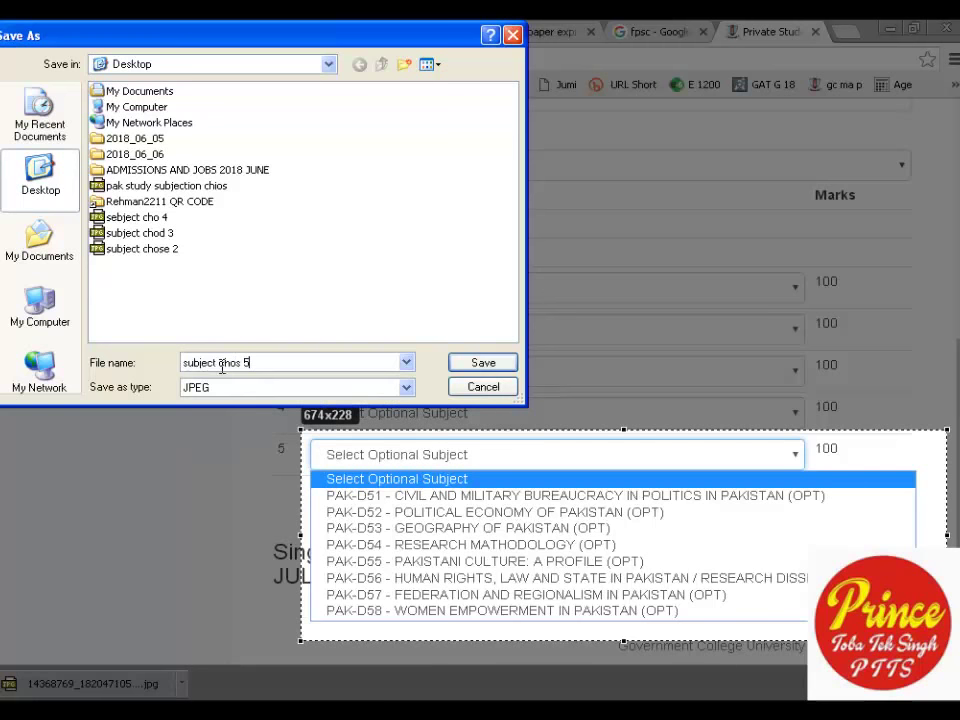
{"action": "key", "text": "Return"}
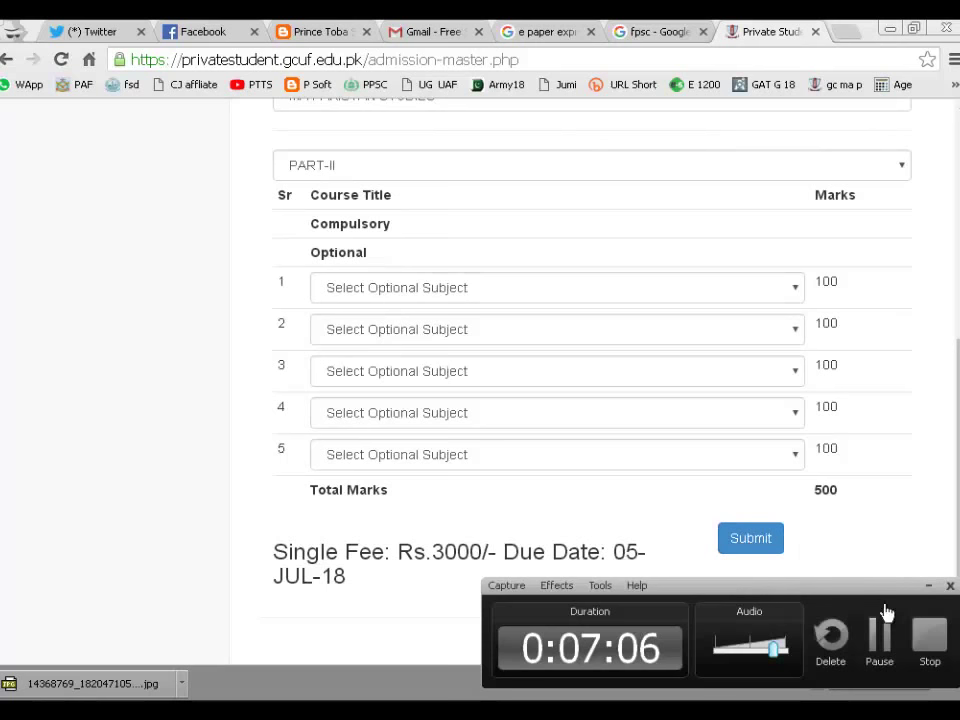
Switch to the YouTube channel window, show its Videos section and scroll through the channel page.
{"action": "left_click", "coordinate": [878, 635]}
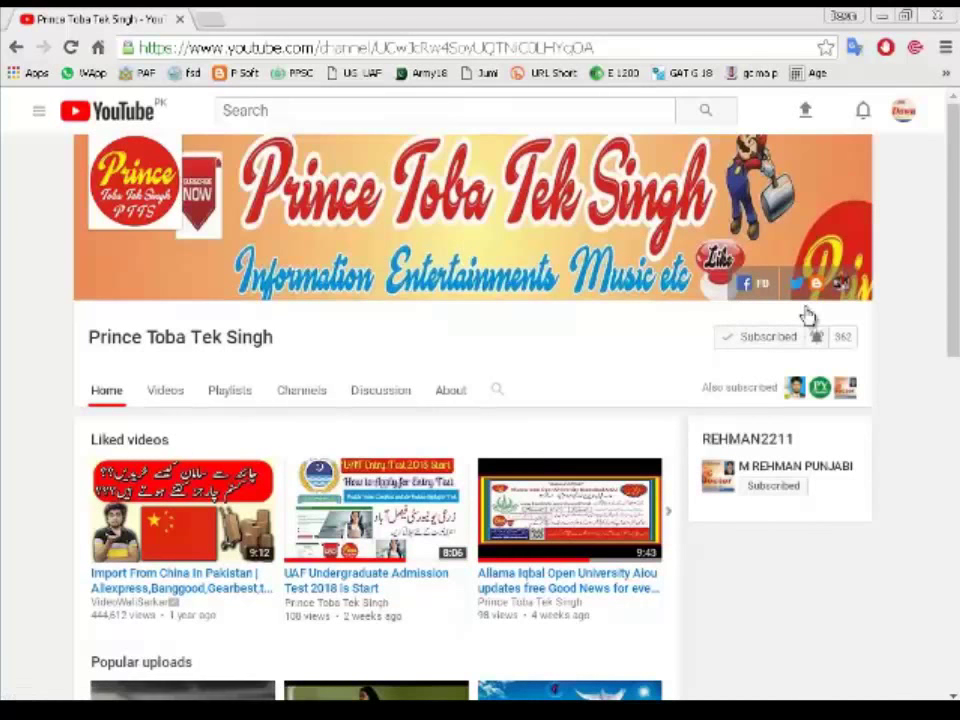
{"action": "left_click", "coordinate": [165, 388]}
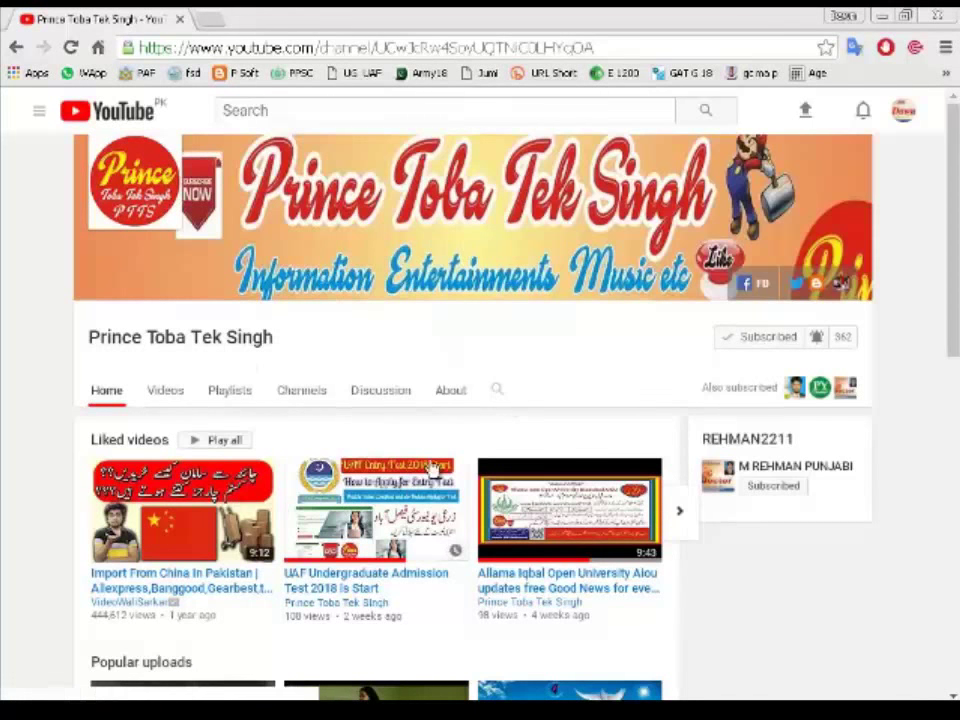
{"action": "scroll", "coordinate": [328, 429], "scroll_direction": "down", "scroll_amount": 3}
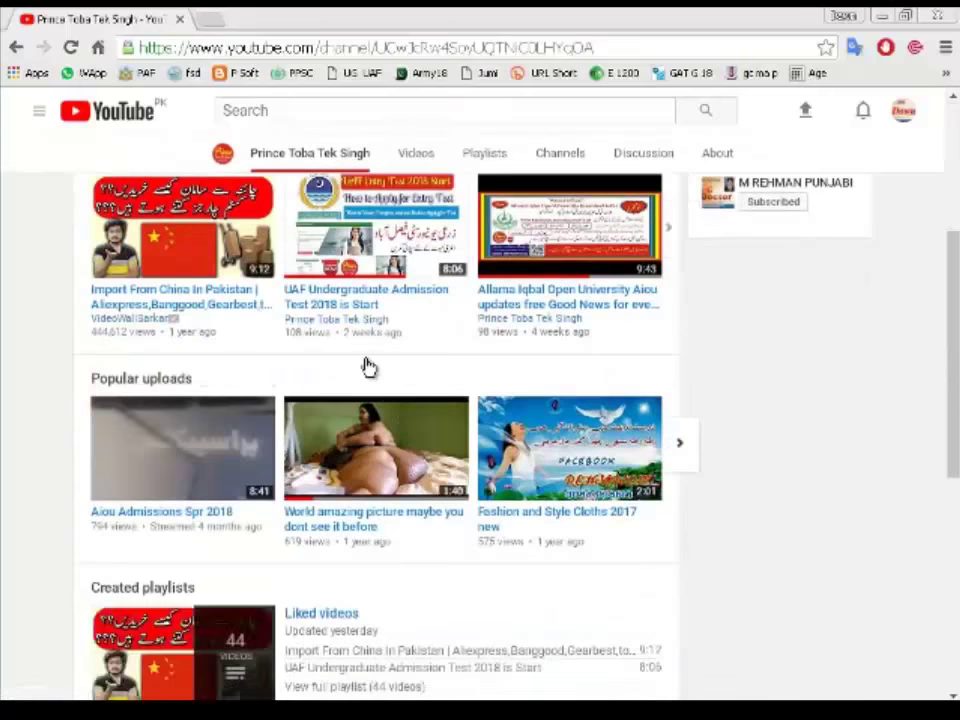
{"action": "scroll", "coordinate": [366, 369], "scroll_direction": "up", "scroll_amount": 3}
{"action": "scroll", "coordinate": [328, 439], "scroll_direction": "down", "scroll_amount": 4}
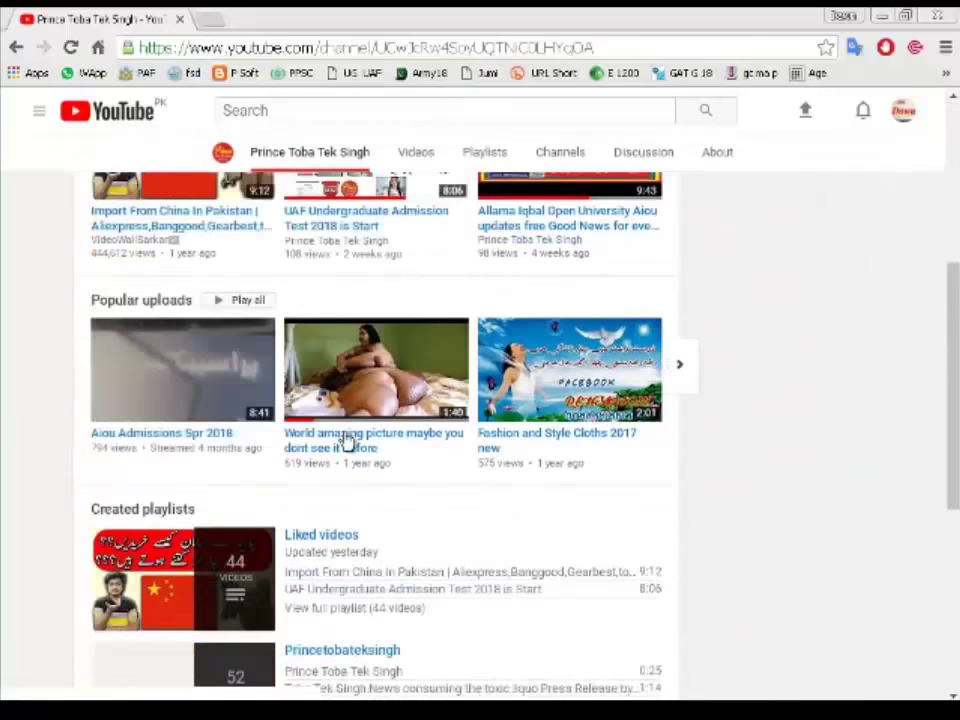
{"action": "scroll", "coordinate": [343, 441], "scroll_direction": "up", "scroll_amount": 4}
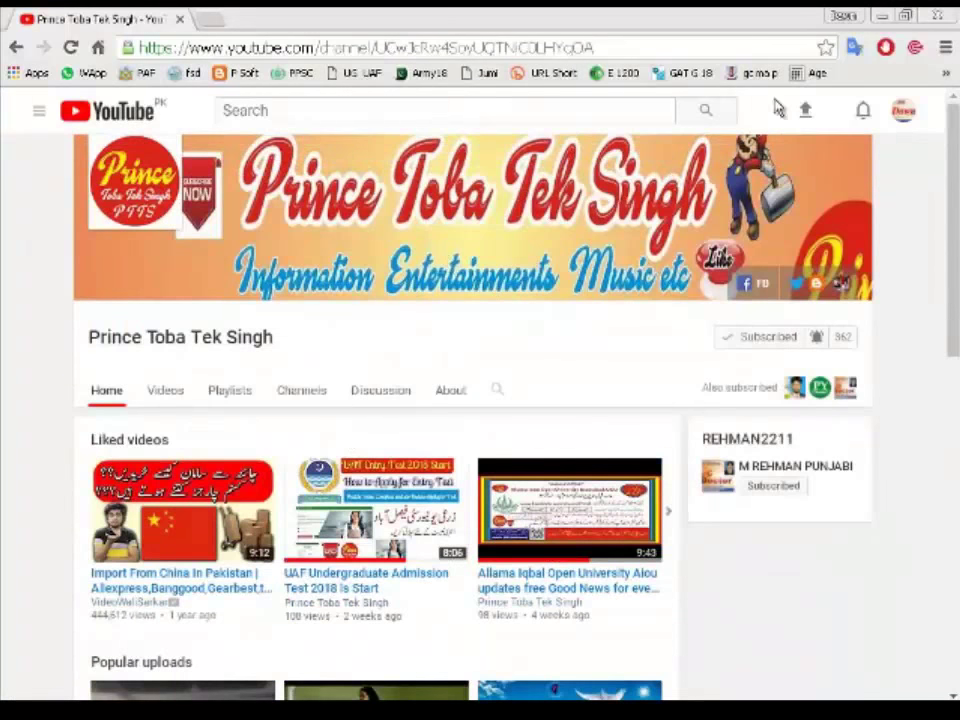